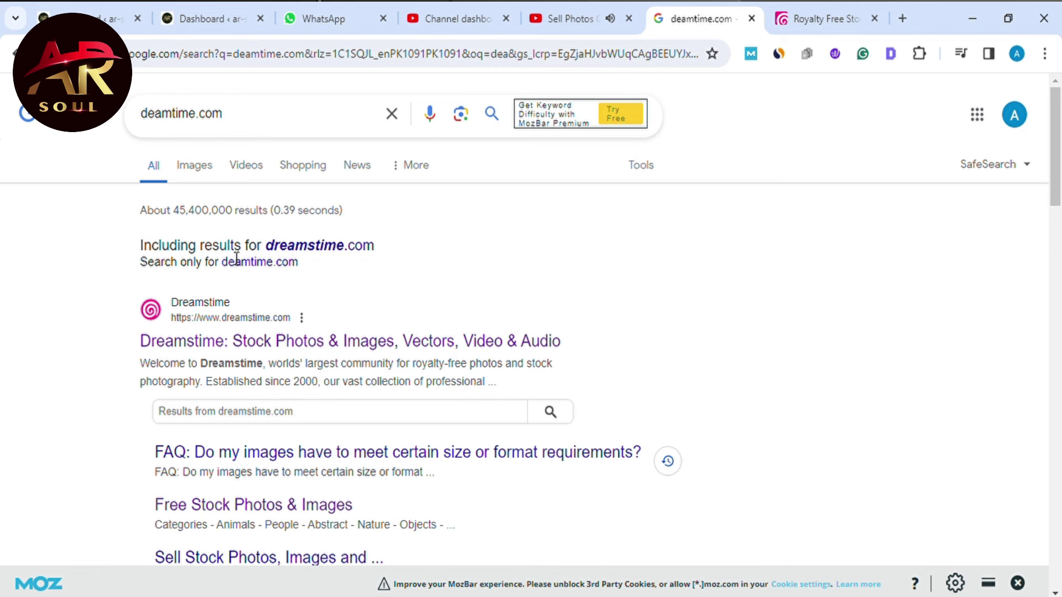
- Open the Dreamstime site from the search results and go to the account's profile editing page
click(298, 347)
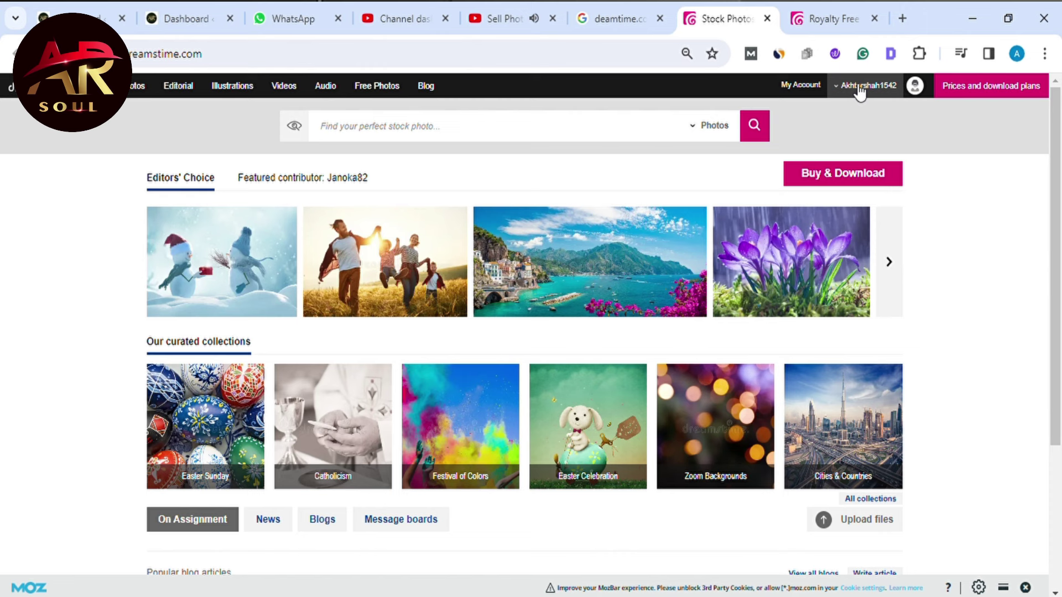
click(808, 84)
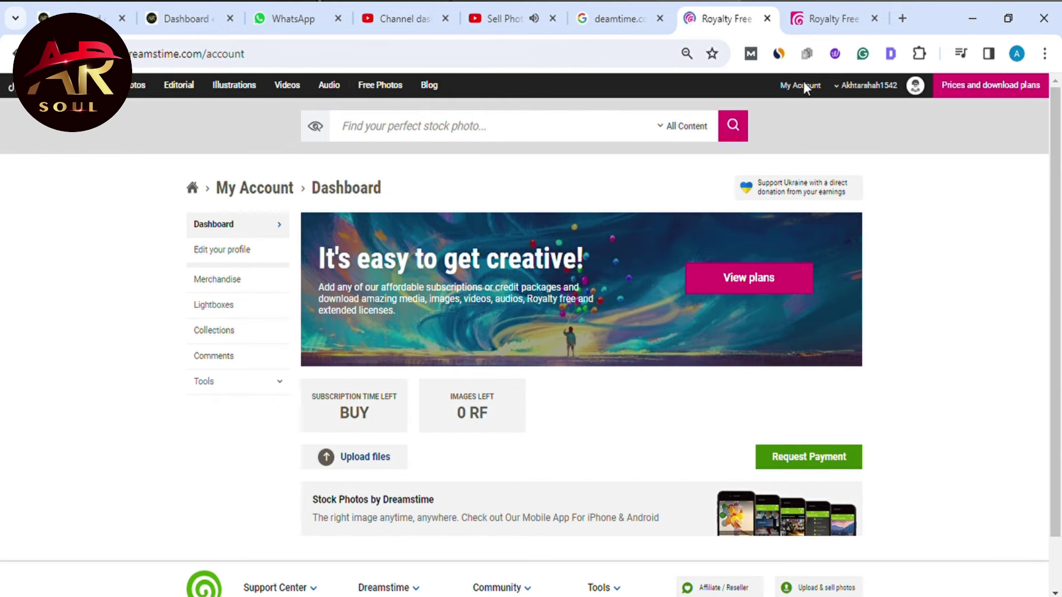
click(229, 251)
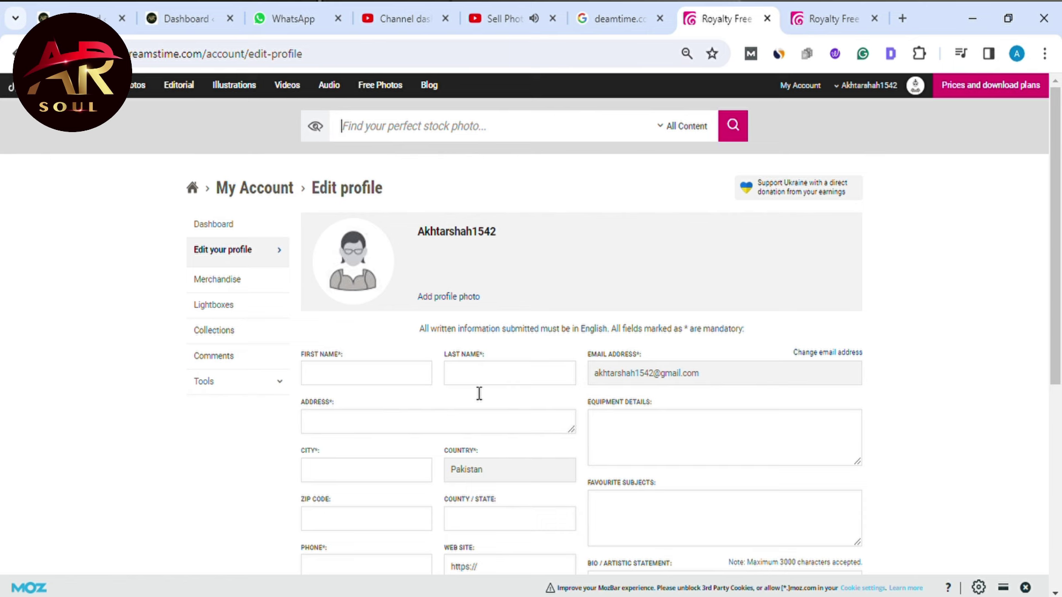
- Examine the first name, last name, address, city and zip code fields of the profile form
click(333, 380)
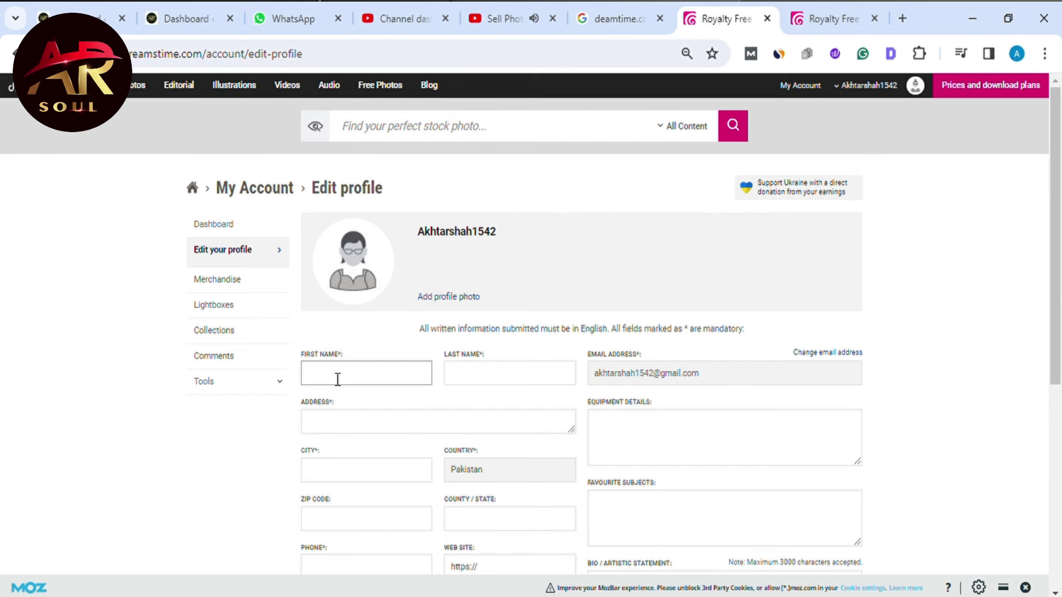
click(490, 373)
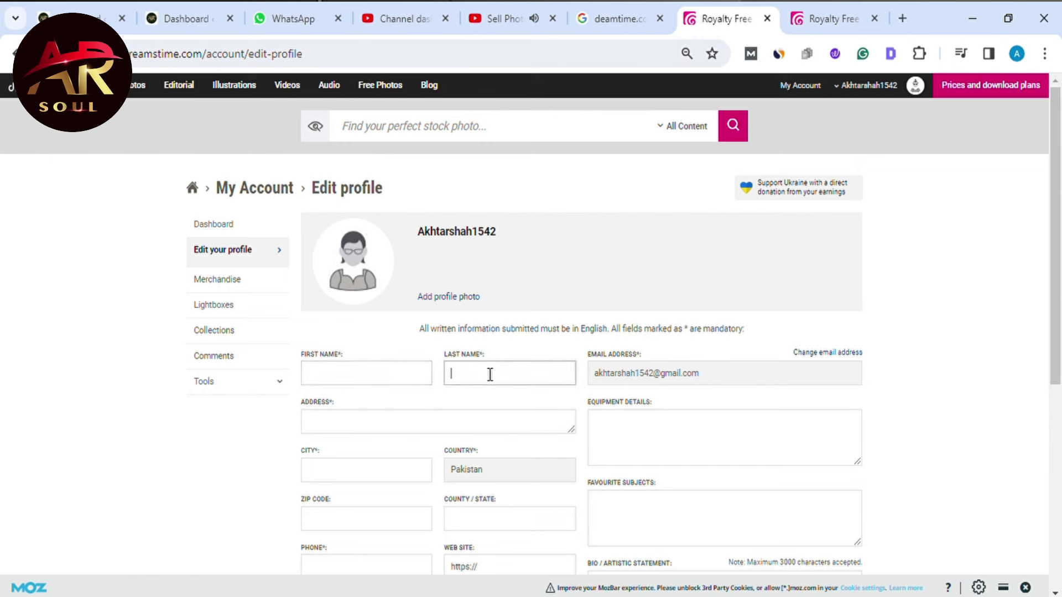
click(320, 427)
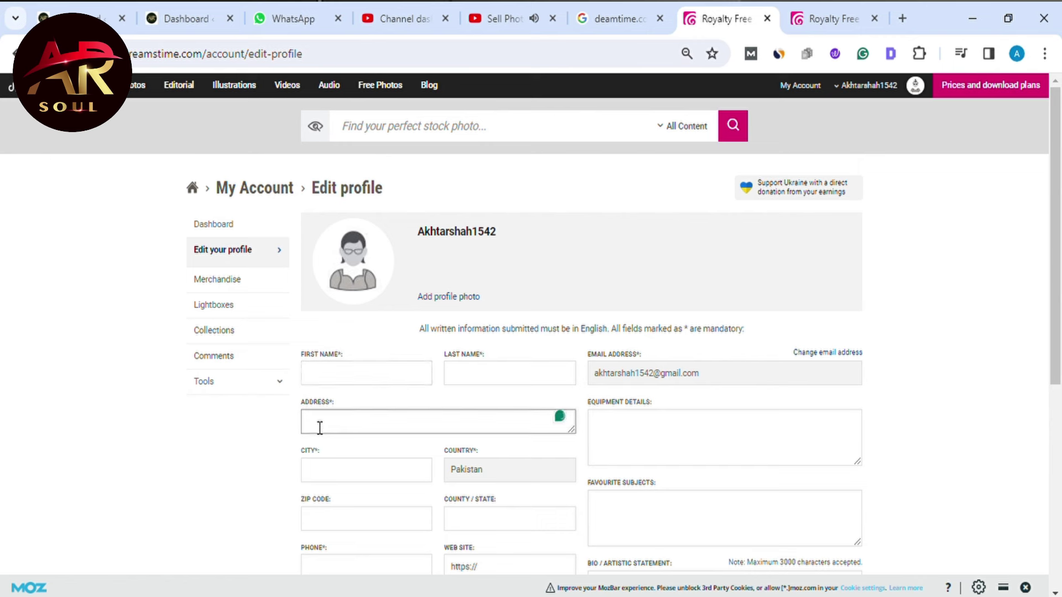
scroll(320, 427, down, 2)
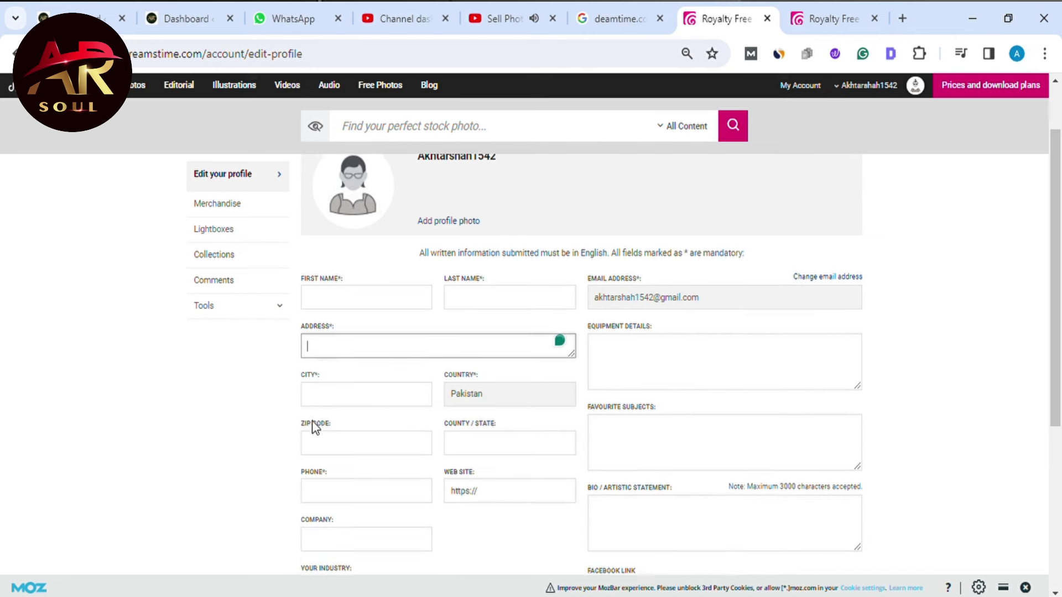
click(331, 387)
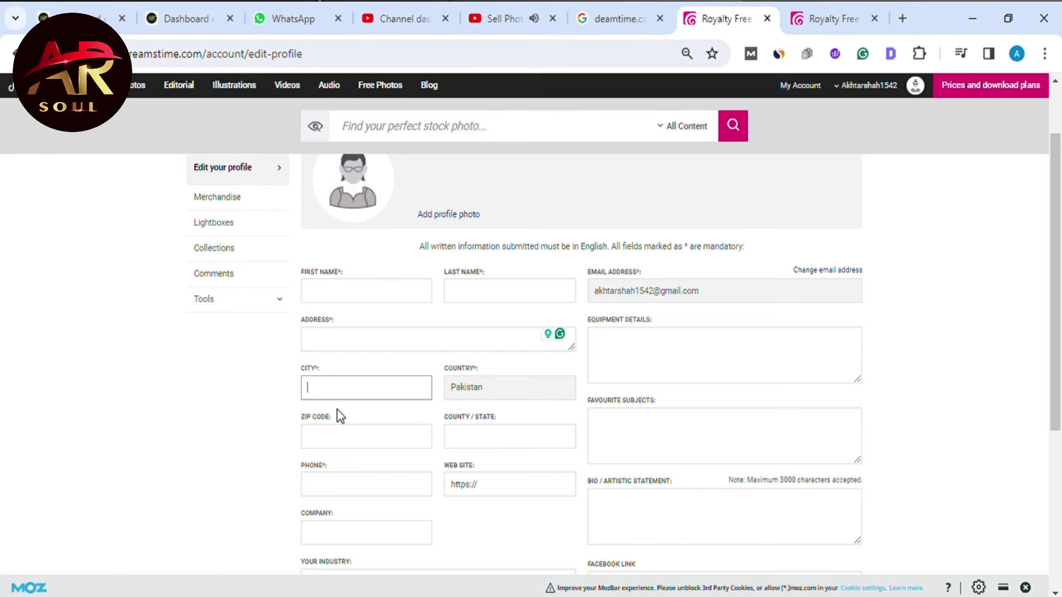
click(323, 443)
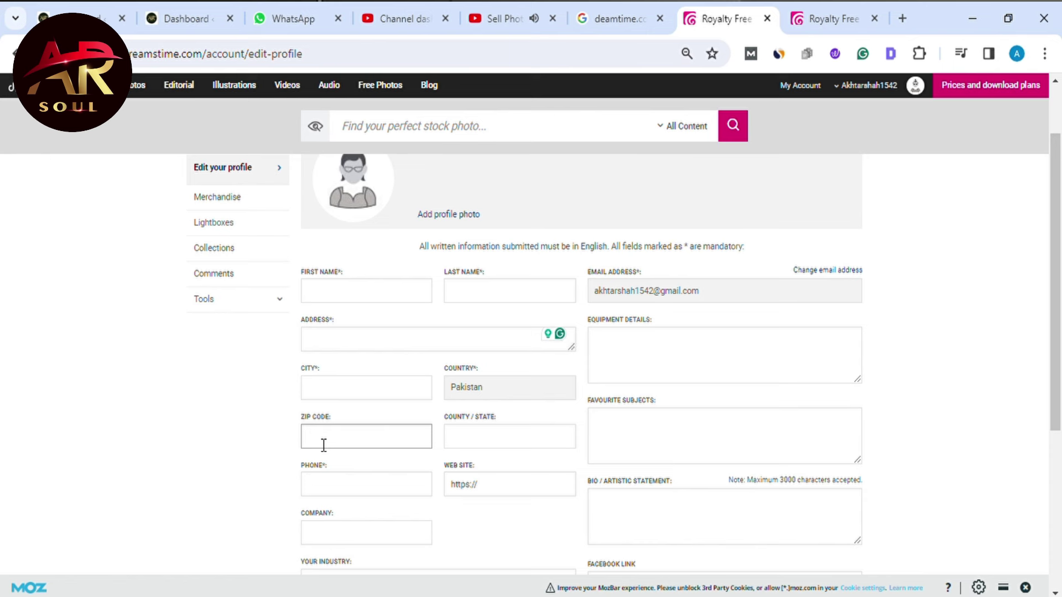
- Set the County / State field of the profile form to Other
click(497, 442)
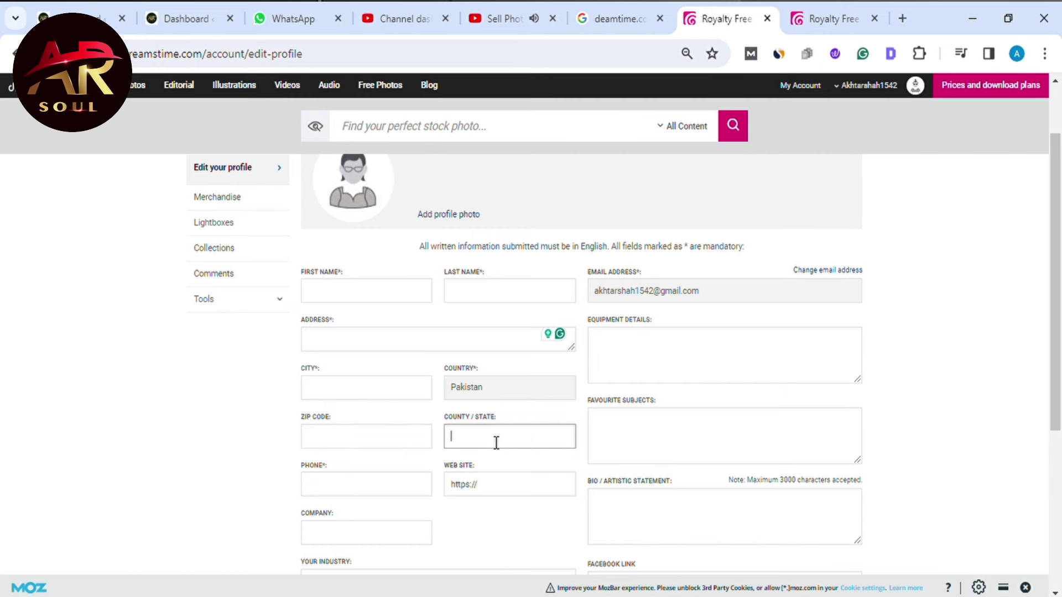
scroll(488, 441, down, 2)
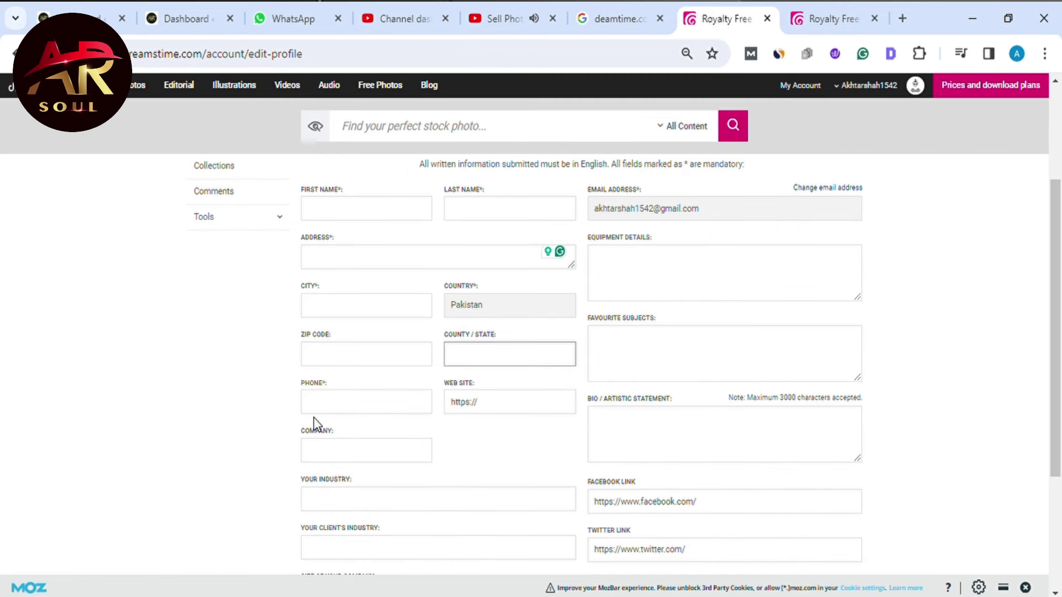
click(327, 404)
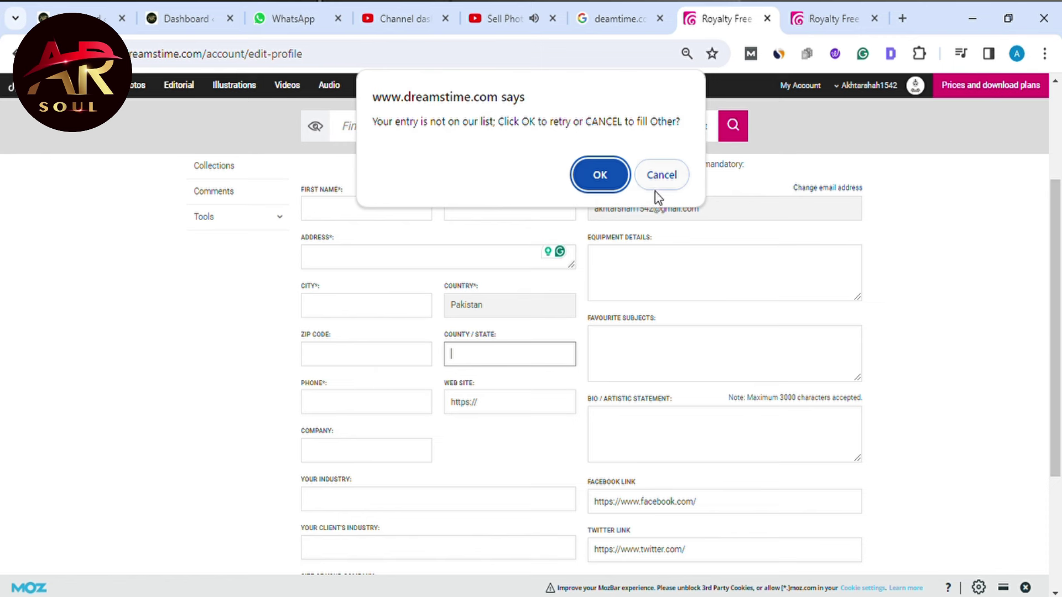
click(660, 176)
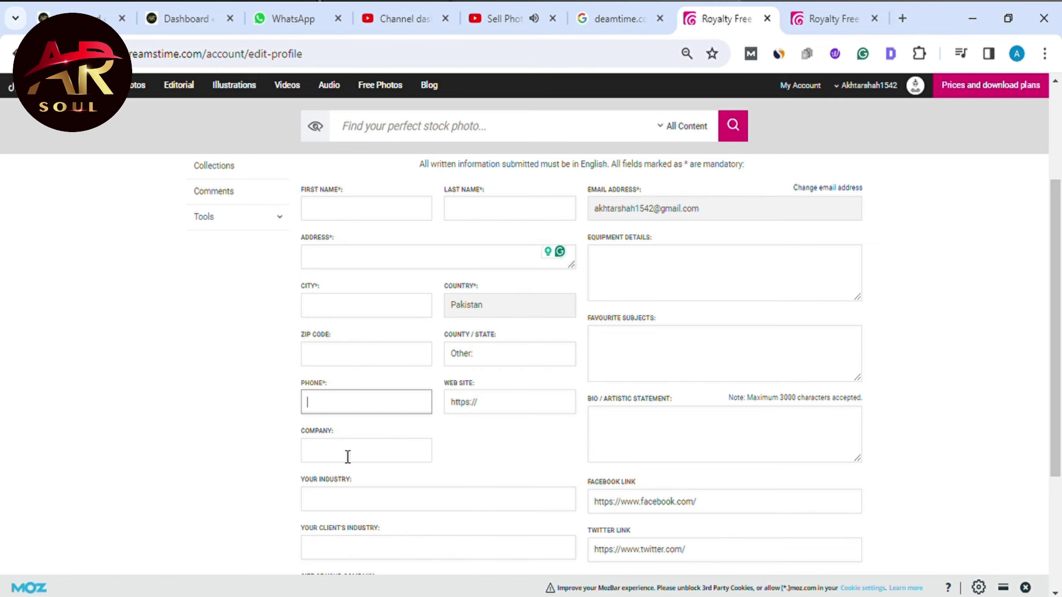
- Set Your Industry in the profile form to OTHER, leaving the company name and company size empty
scroll(348, 457, down, 1)
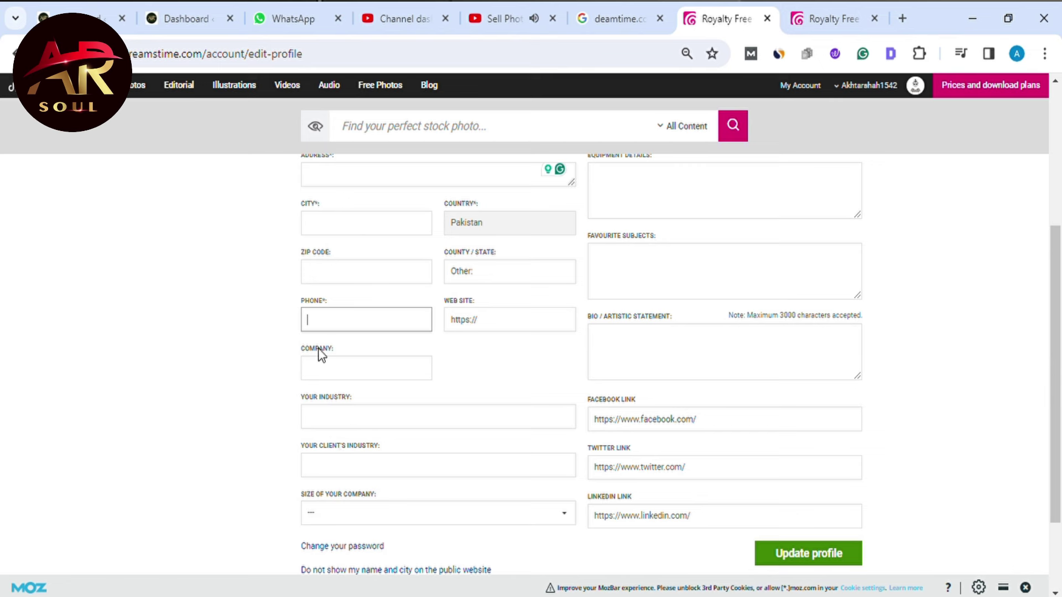
click(319, 376)
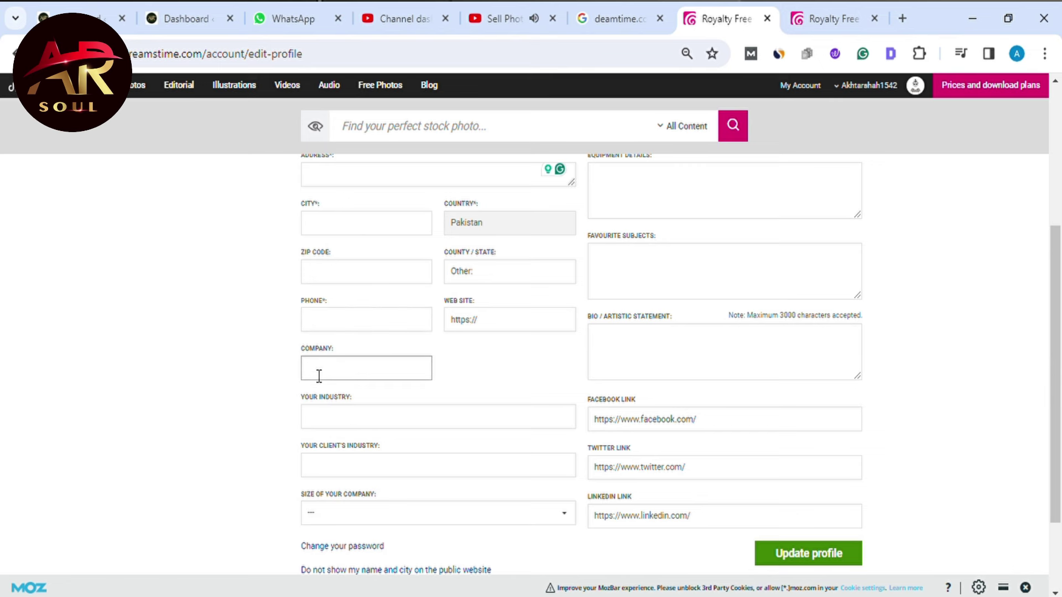
click(339, 423)
scroll(339, 423, down, 1)
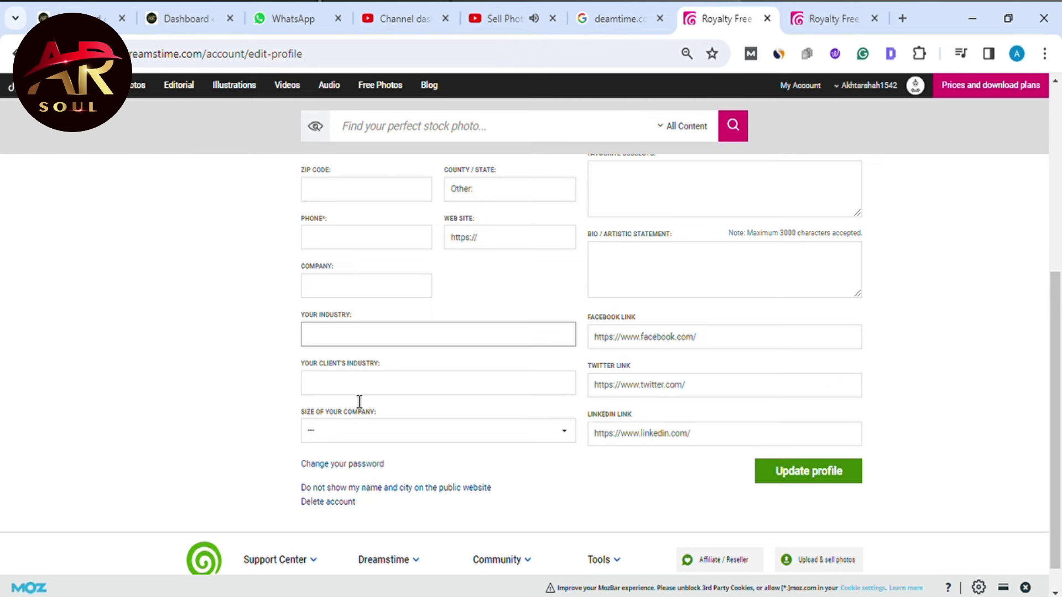
click(359, 434)
scroll(359, 434, down, 1)
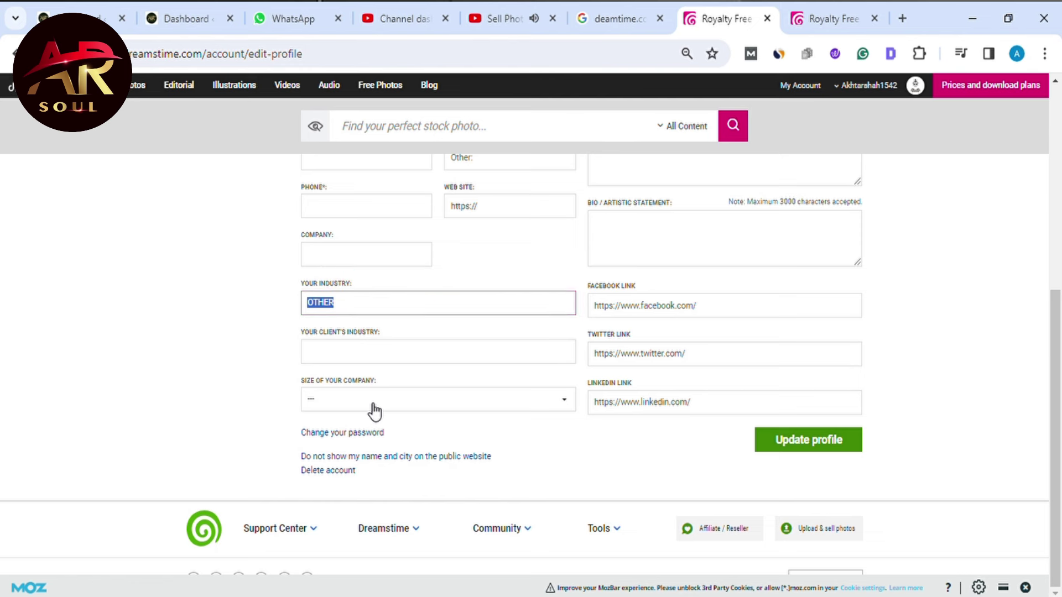
click(533, 414)
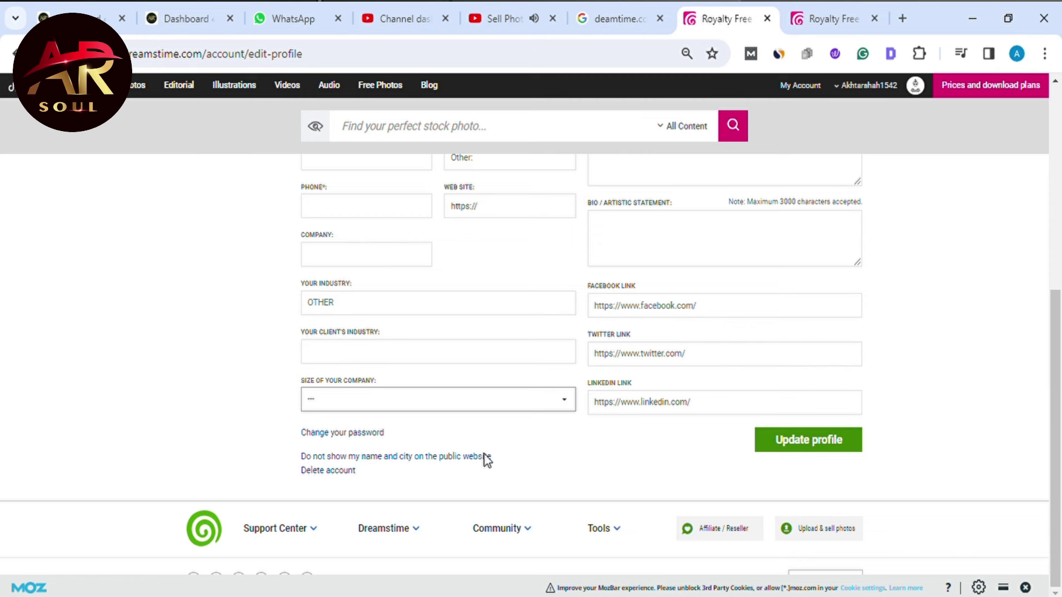
- Examine the profile form's equipment details, favourite subjects, bio / artistic statement and social media link fields
scroll(608, 460, up, 6)
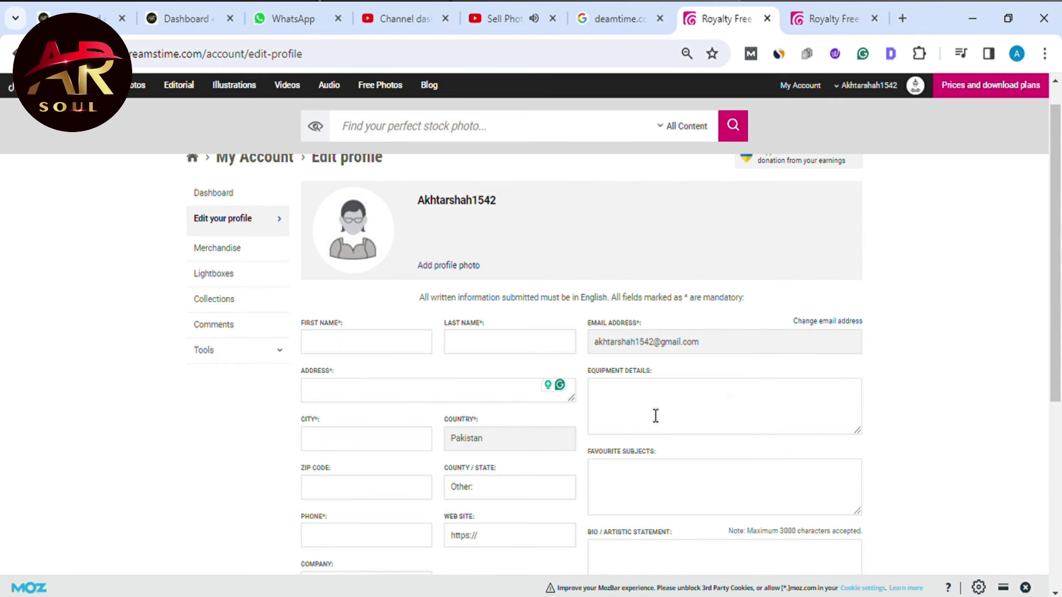
scroll(656, 416, down, 2)
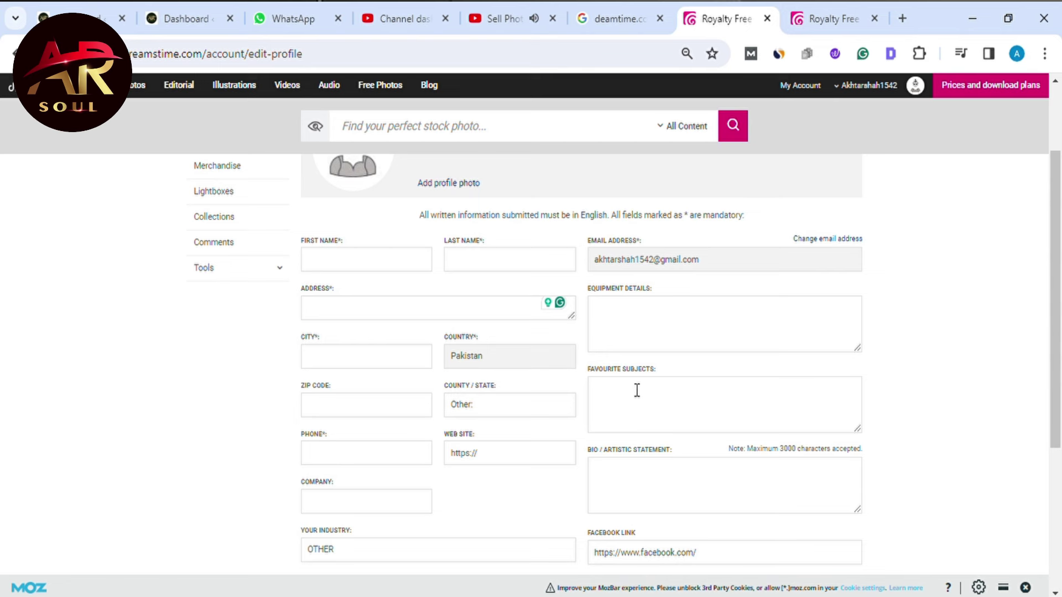
scroll(642, 414, down, 2)
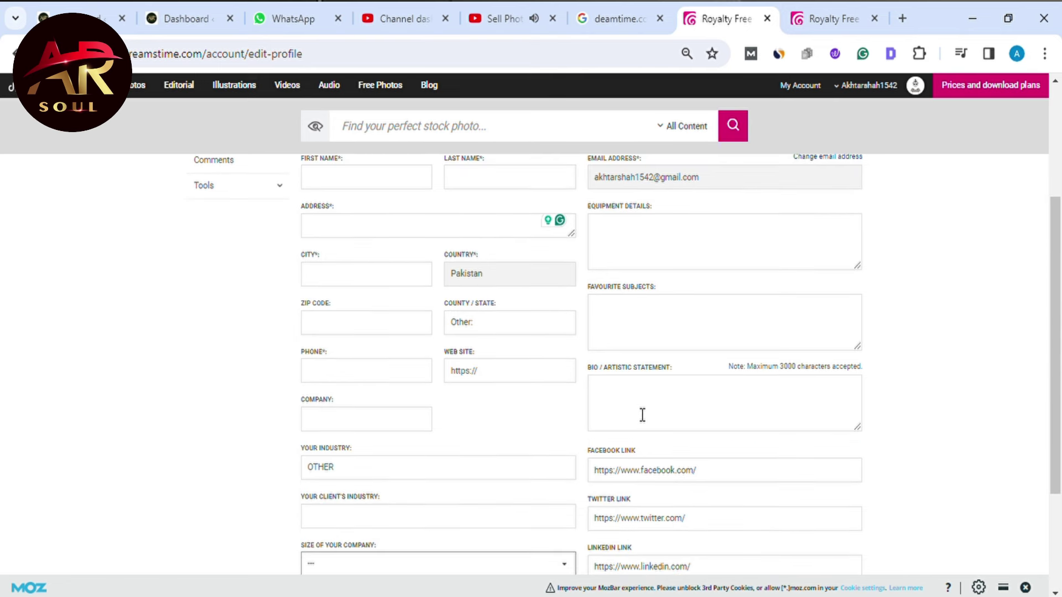
click(613, 402)
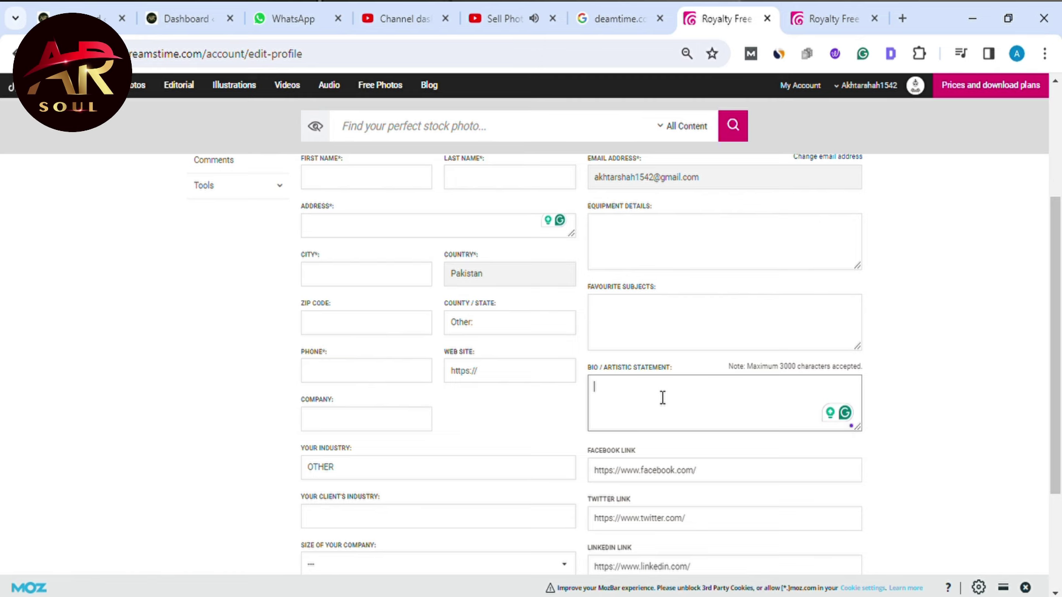
scroll(662, 398, down, 2)
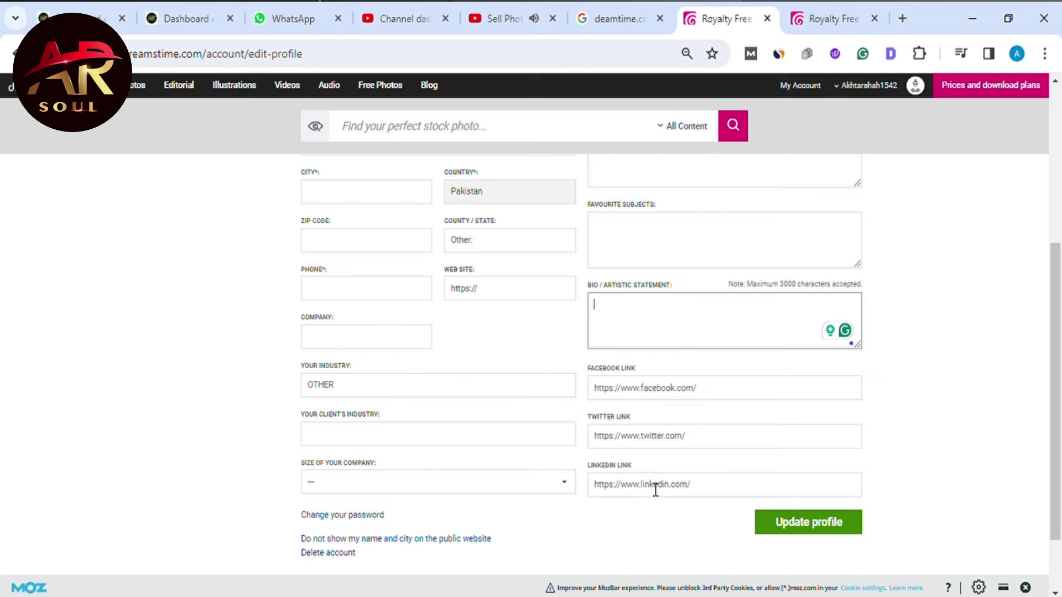
scroll(653, 493, down, 2)
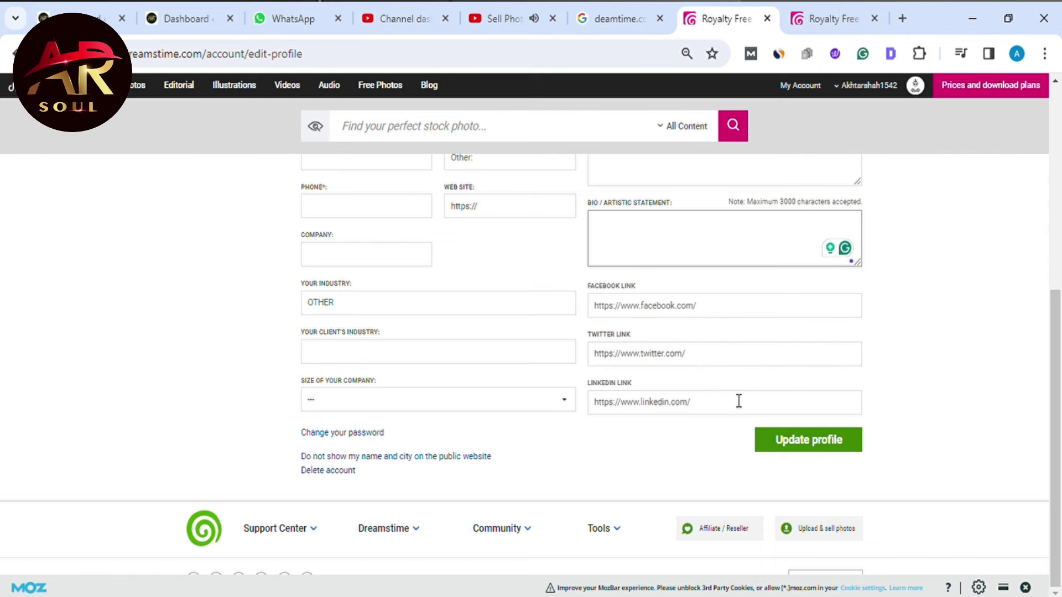
scroll(739, 400, up, 6)
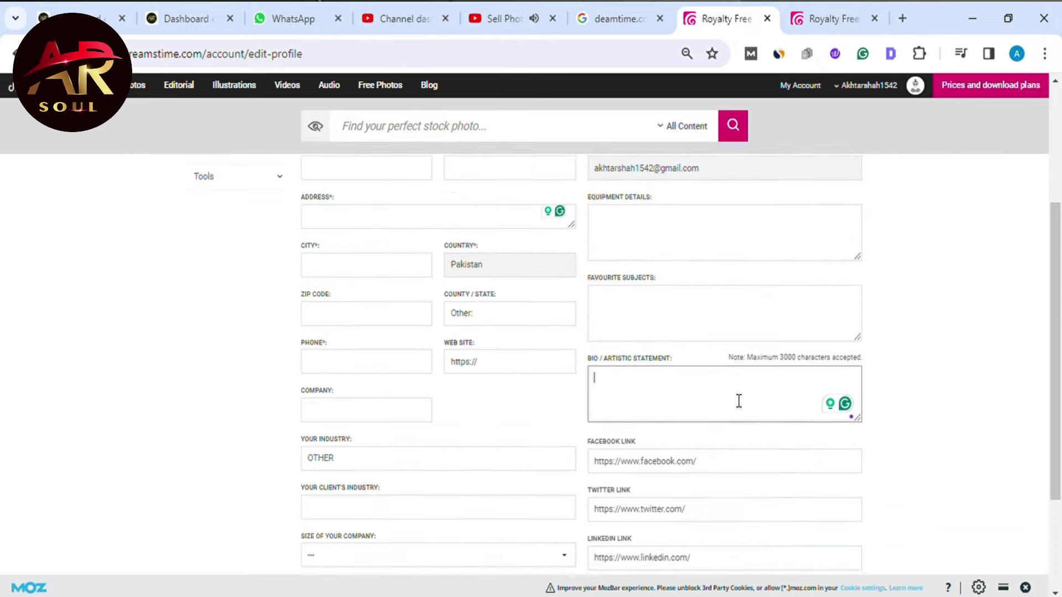
scroll(739, 401, down, 5)
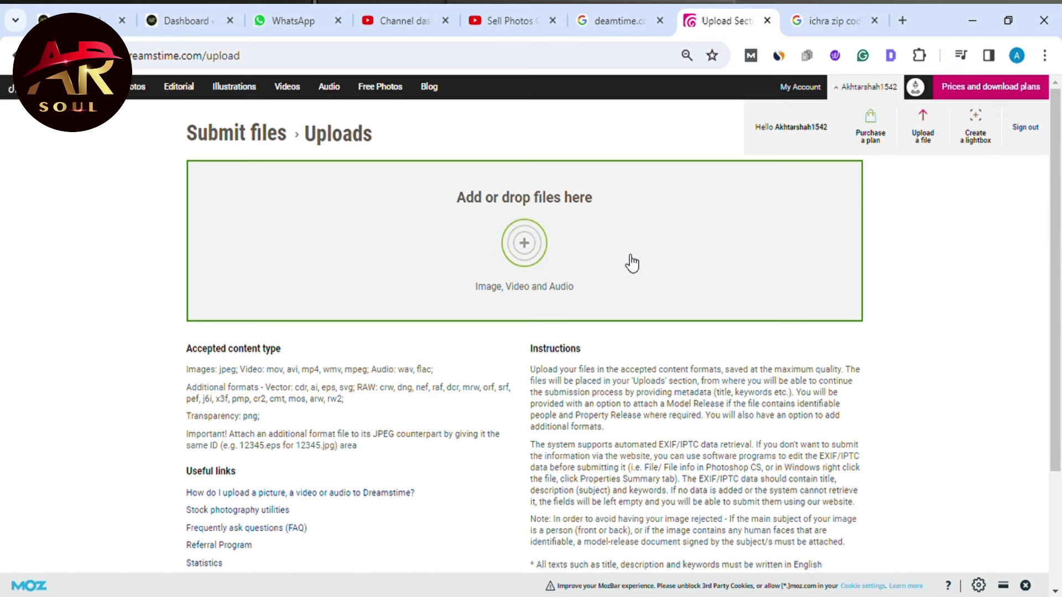
- Read the accepted content types, useful links and submission instructions on the file upload page
scroll(632, 264, down, 2)
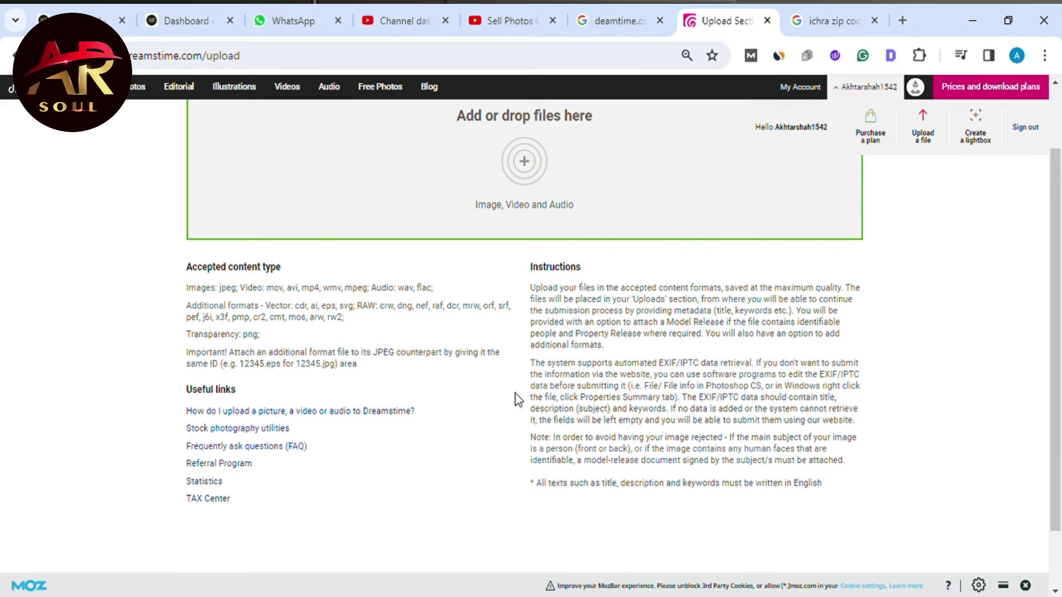
scroll(516, 397, down, 2)
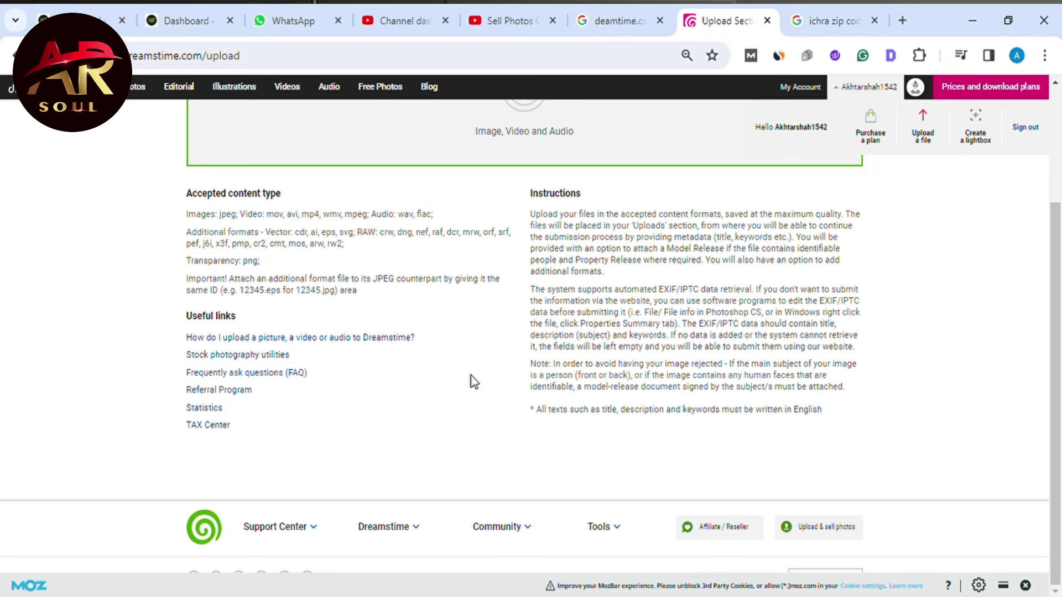
scroll(473, 382, up, 2)
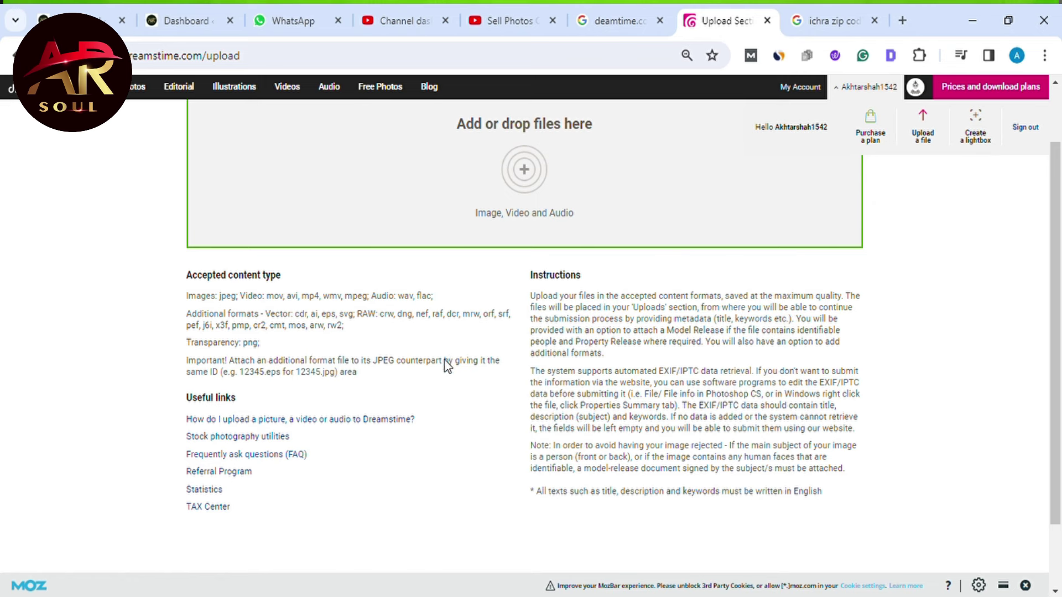
scroll(428, 374, up, 1)
scroll(430, 375, down, 1)
scroll(431, 378, down, 1)
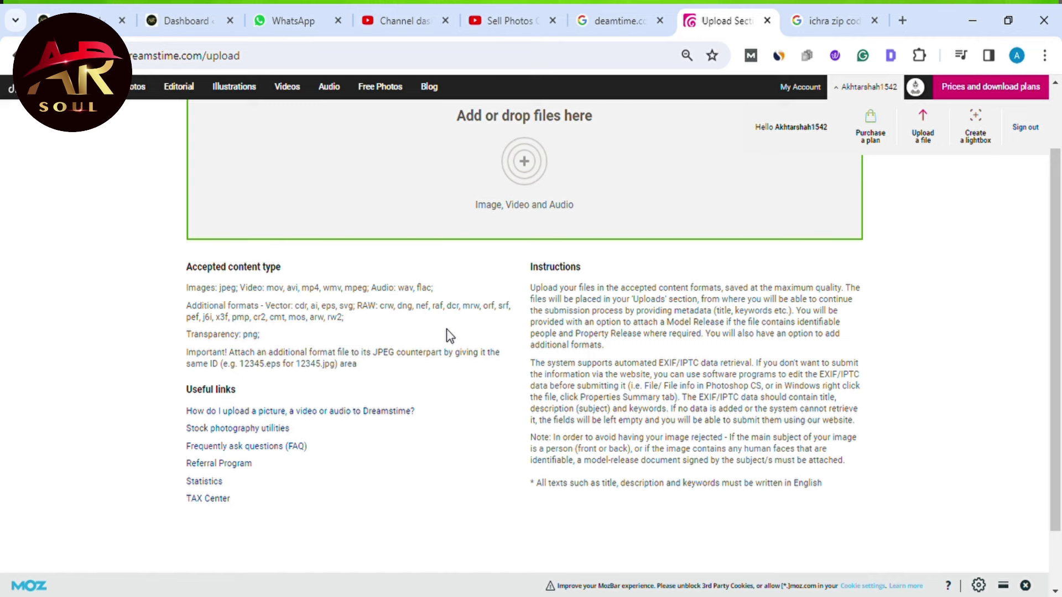
scroll(629, 211, up, 2)
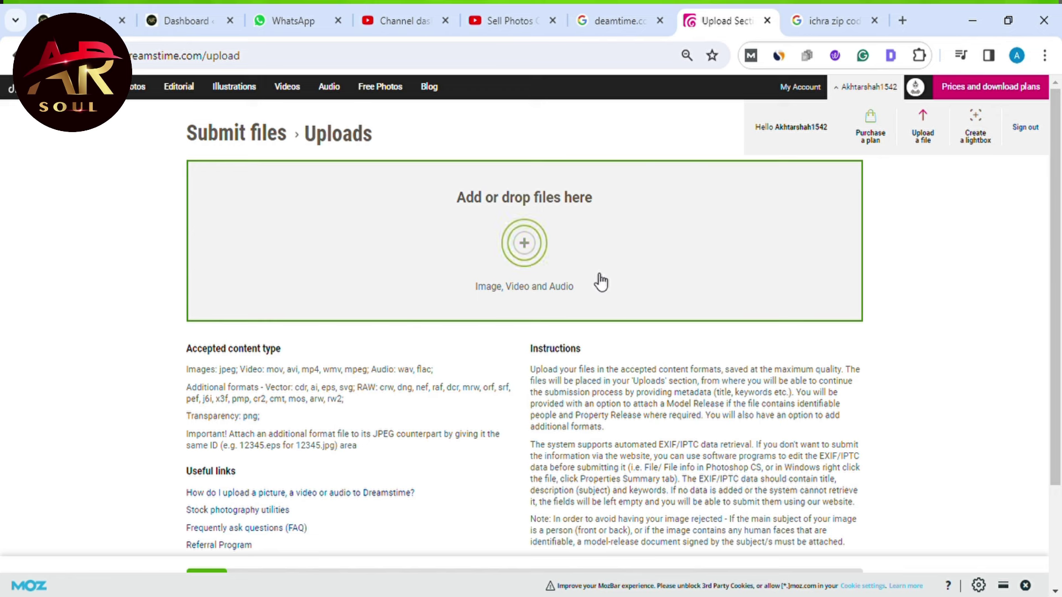
- Open the uploaded JPG image's info for editing and review its title, keywords, license and sales options
scroll(166, 465, down, 3)
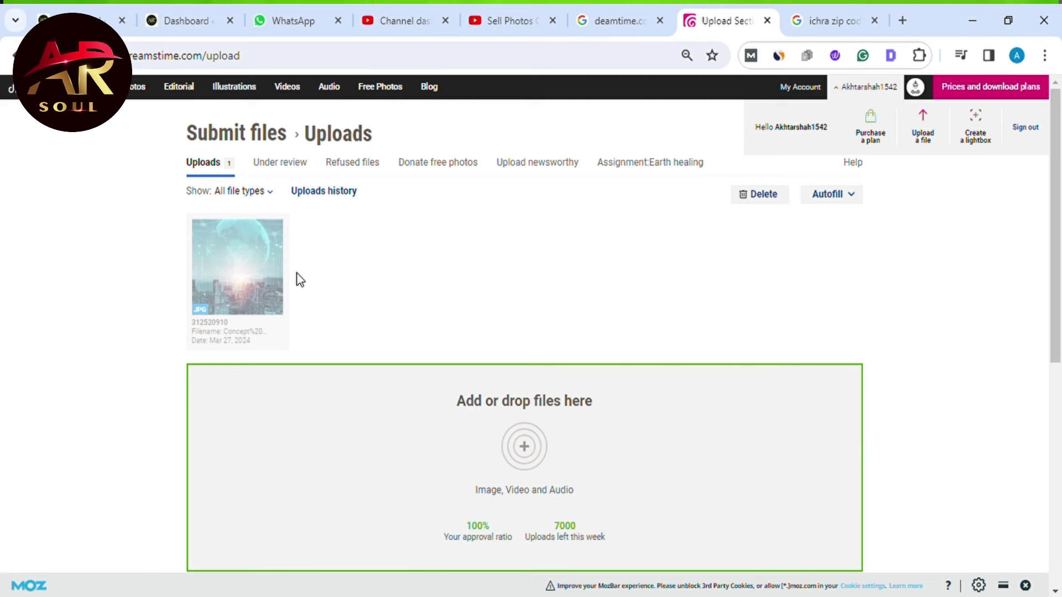
mouse_move(251, 287)
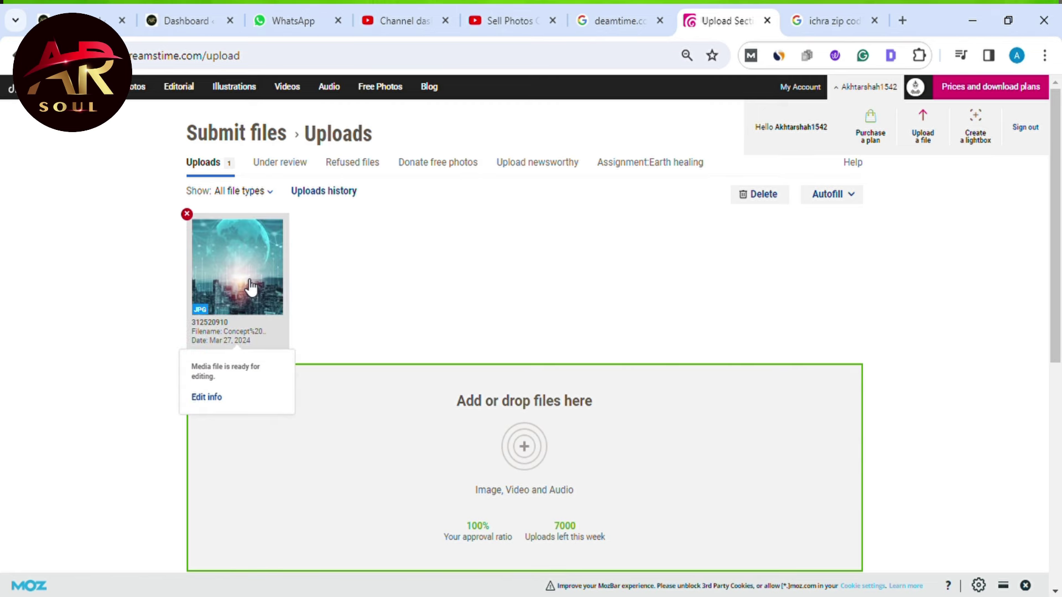
click(213, 398)
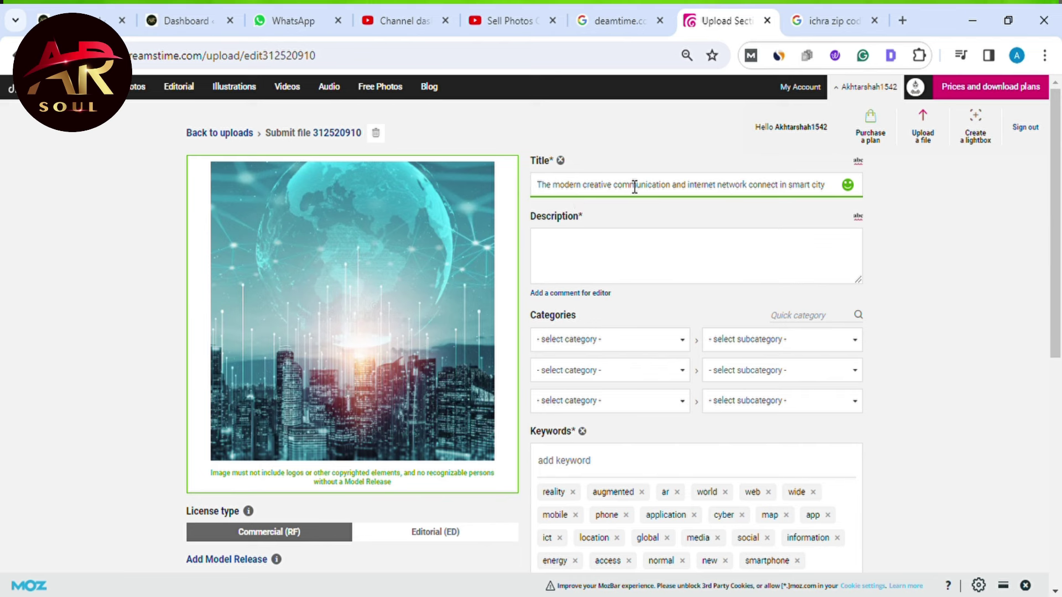
scroll(691, 359, down, 6)
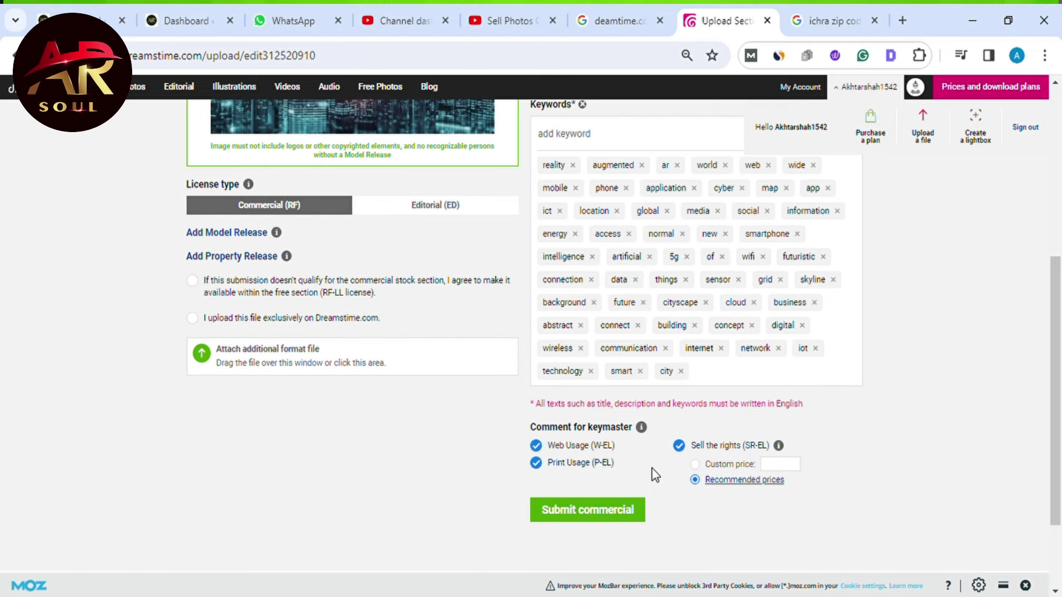
- Enter "Modern city" as the image's description, correcting the misspelled first word and capitalising it
scroll(652, 468, up, 6)
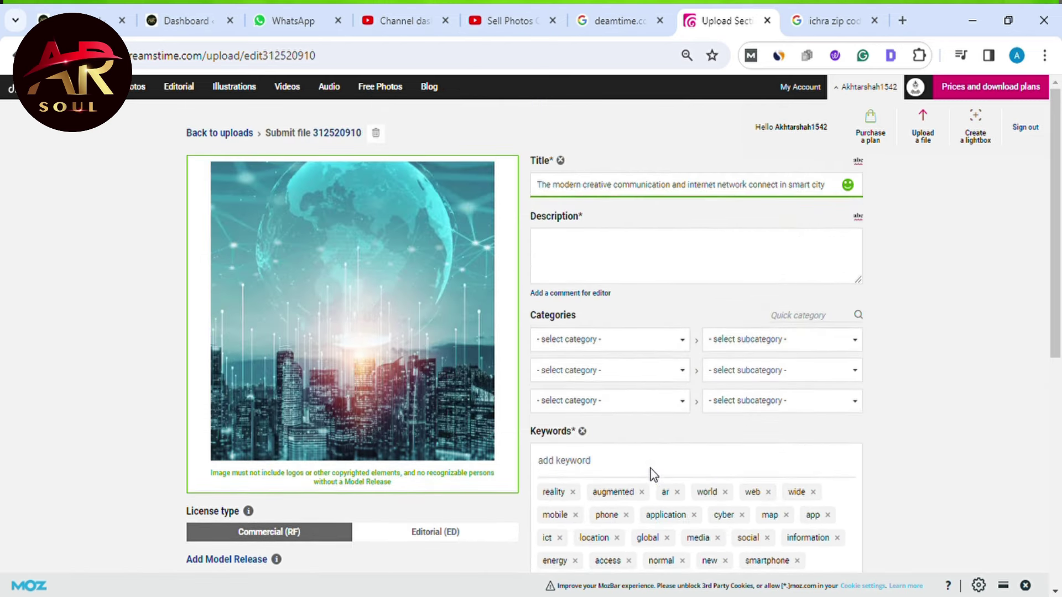
click(567, 262)
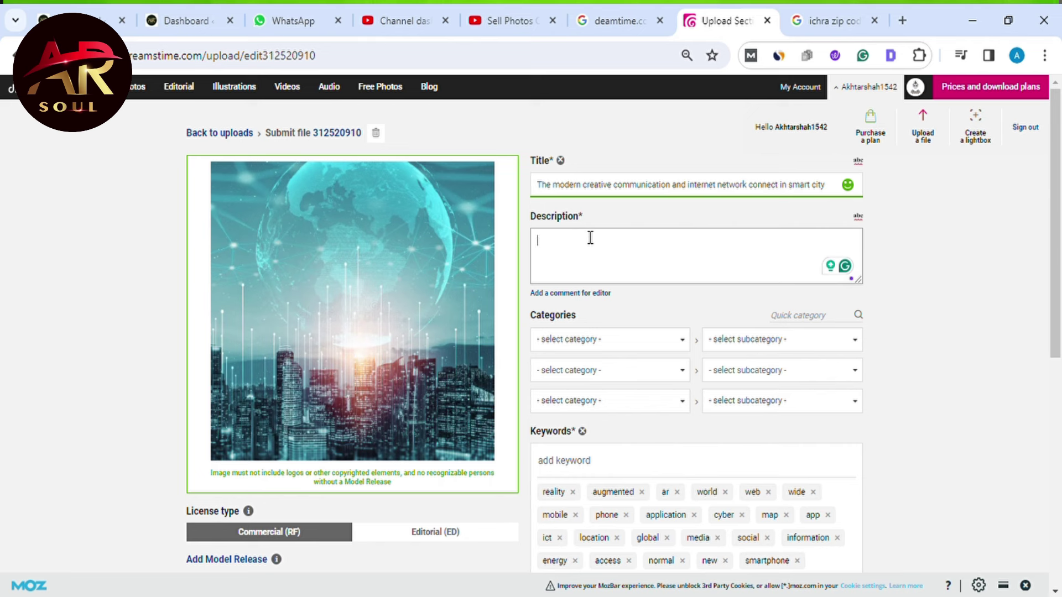
click(576, 250)
text(modren city)
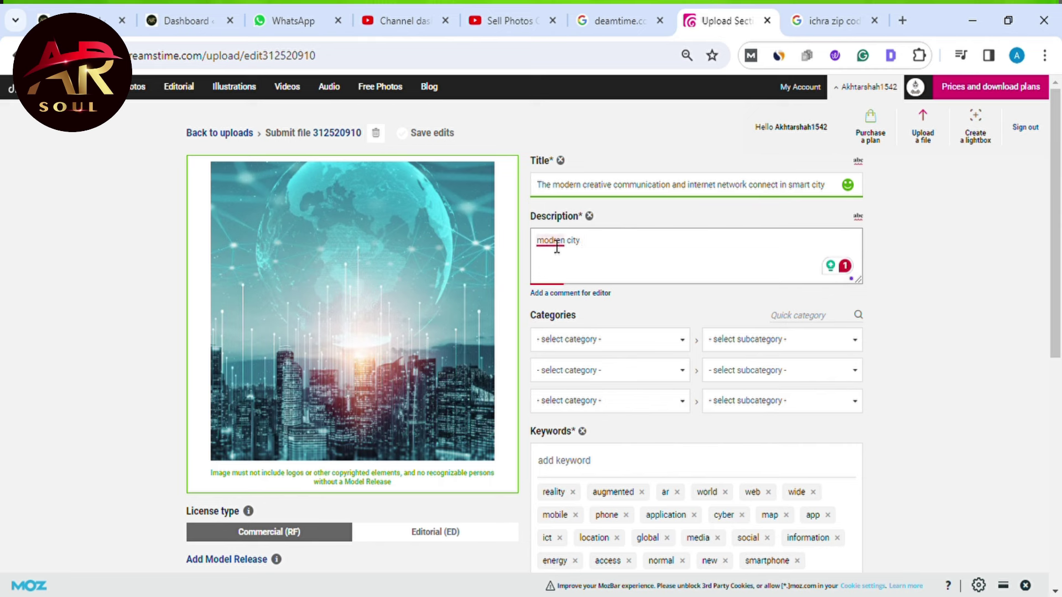
mouse_move(553, 240)
click(555, 277)
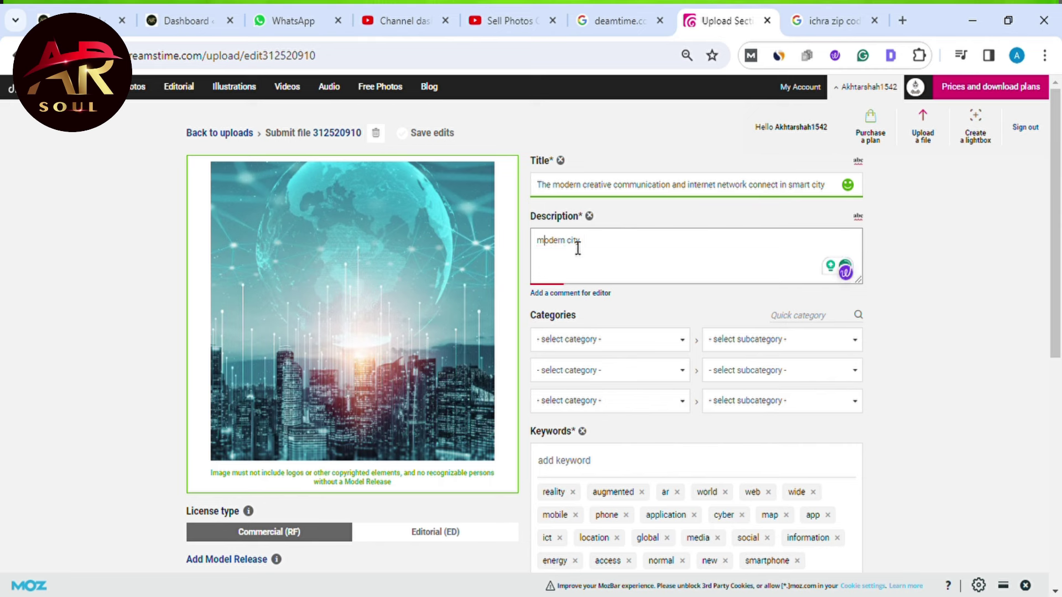
key(BackSpace)
text(M)
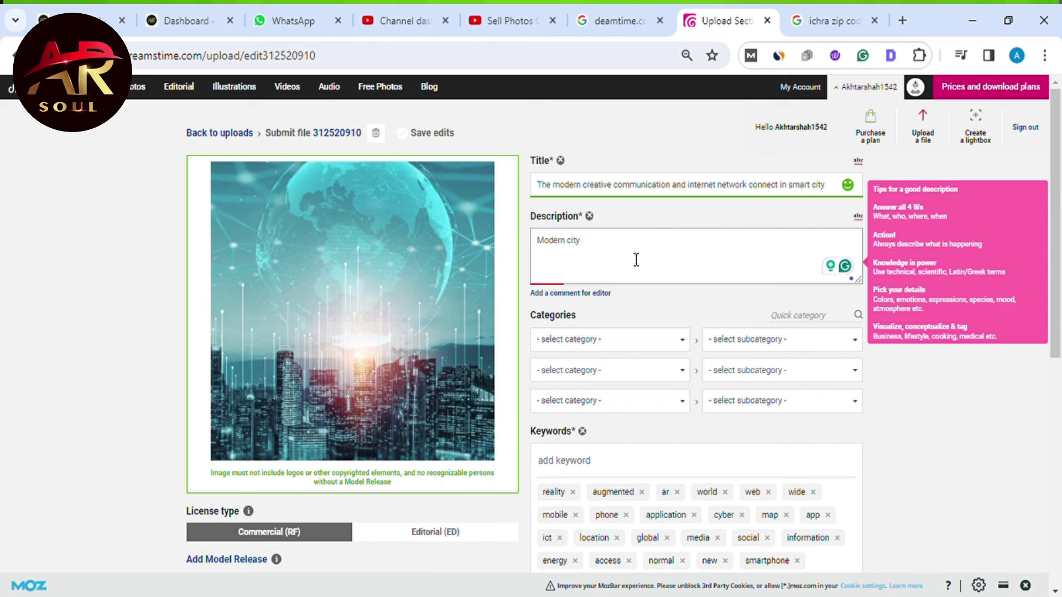
- Copy the full image title and paste it into a new ChatGPT message in a separate browser tab
drag(539, 187, 848, 195)
key(ctrl+c)
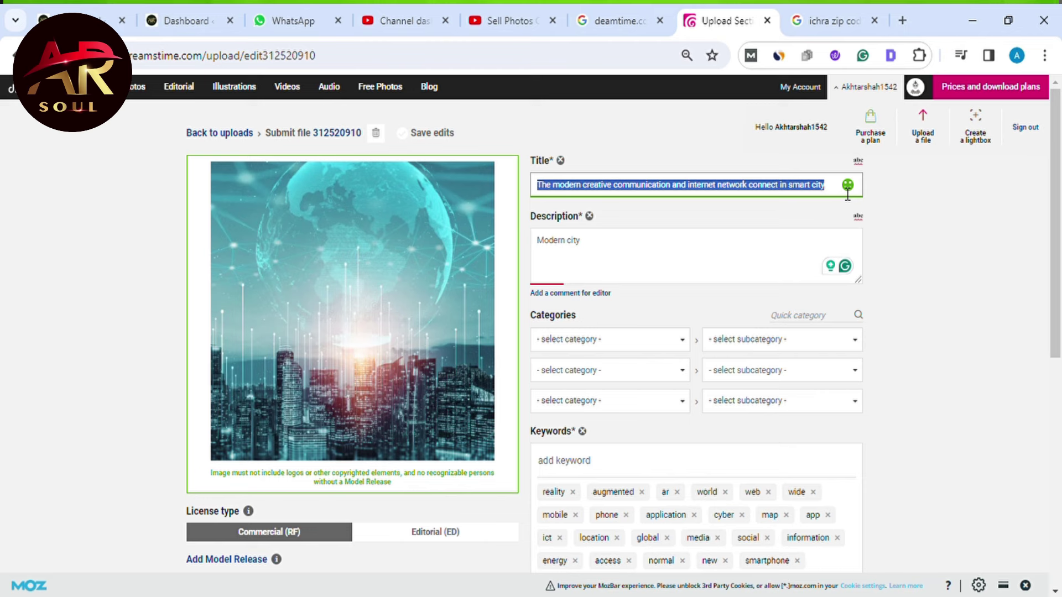
click(902, 21)
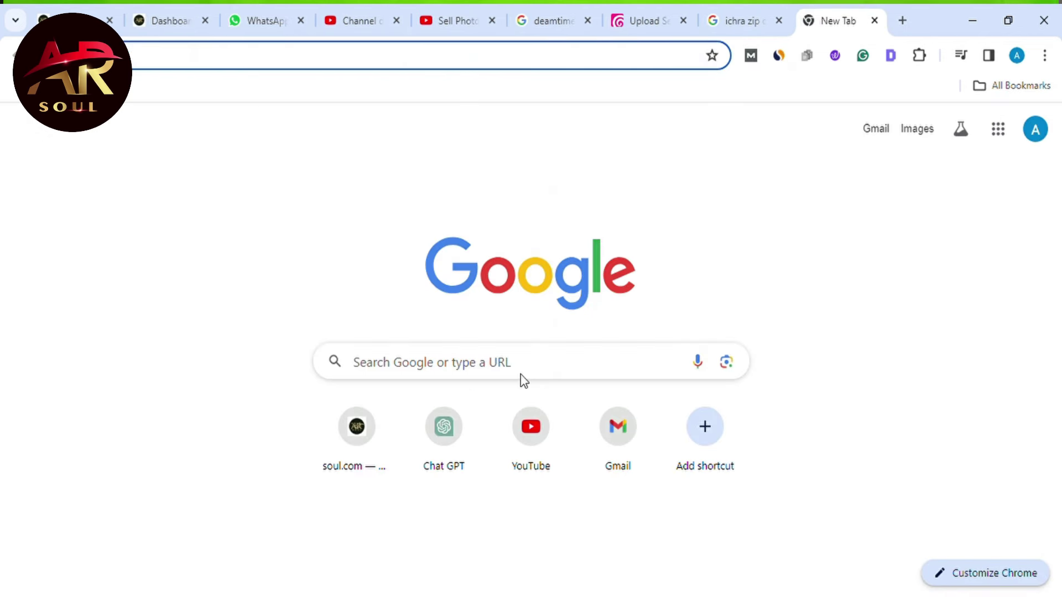
click(449, 435)
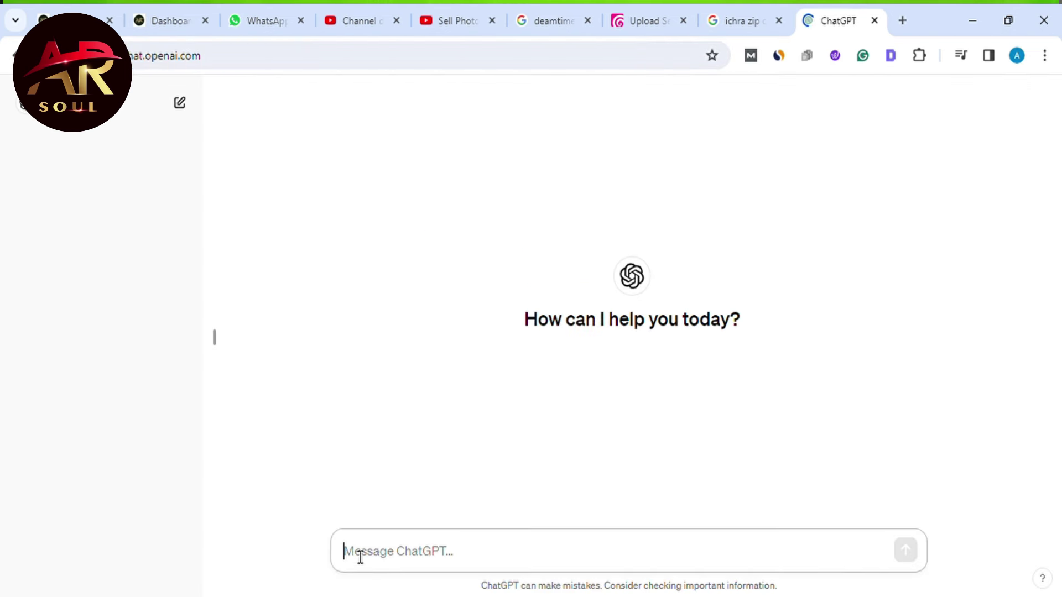
key(ctrl+v)
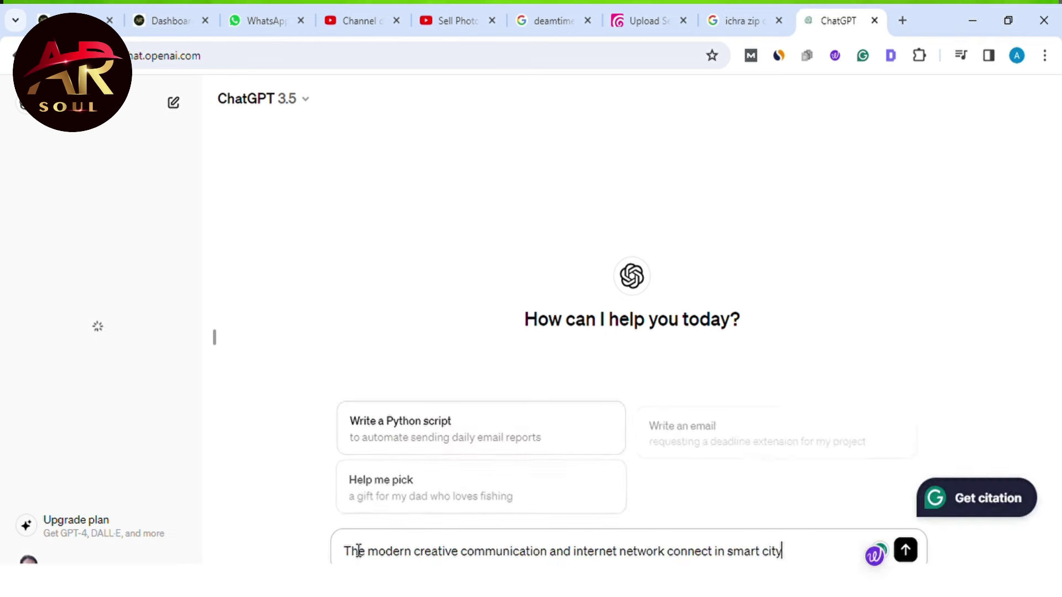
- Put "wRITE THE SHORT DESCRIPTION ABOUT THIS :" before the pasted title and send the prompt to ChatGPT
click(340, 555)
text(wRITE THE )
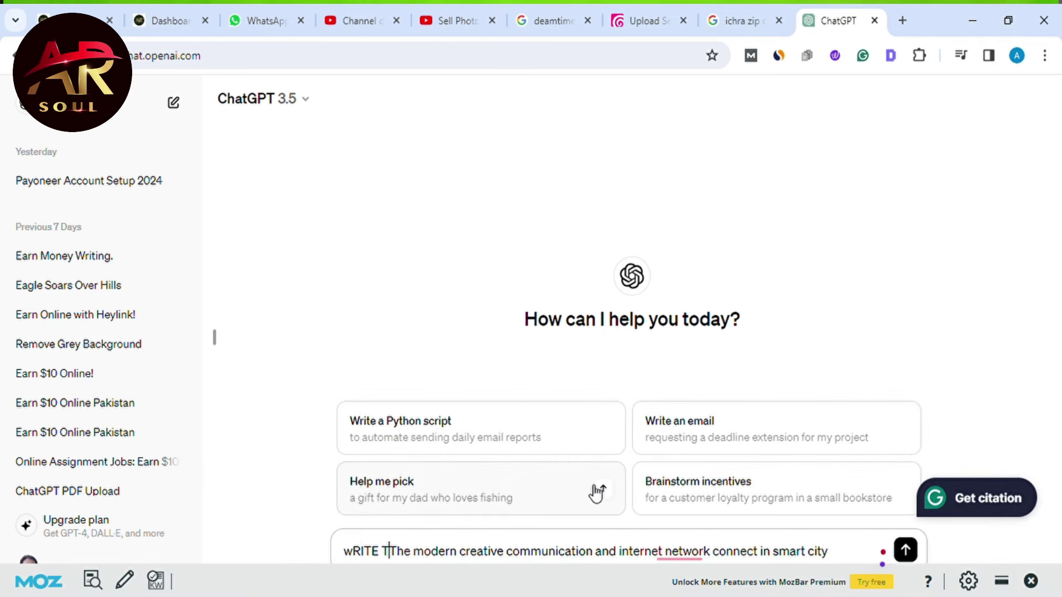
text(SHORT )
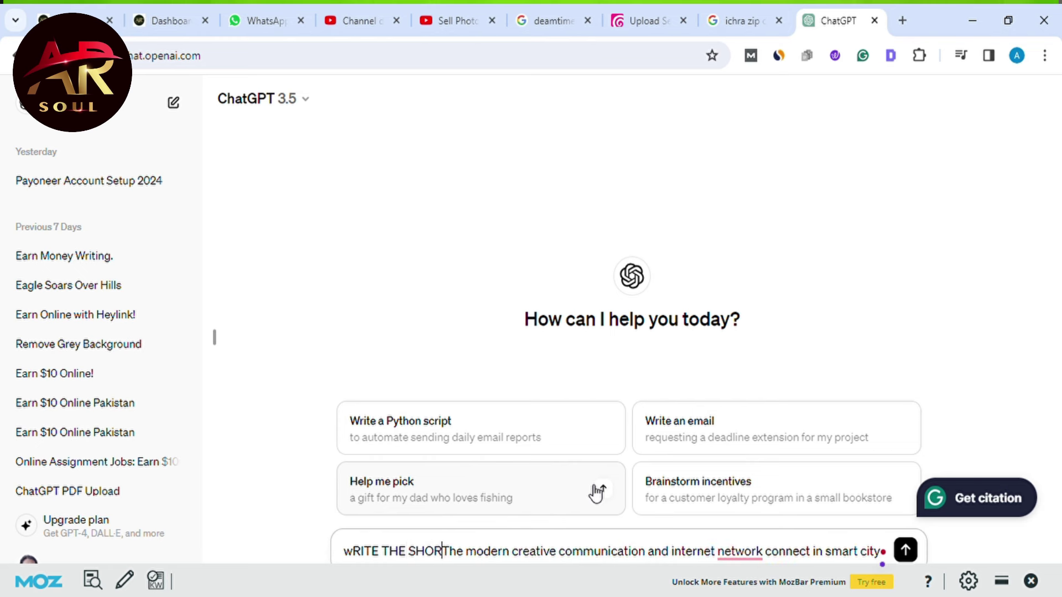
text(DESCR)
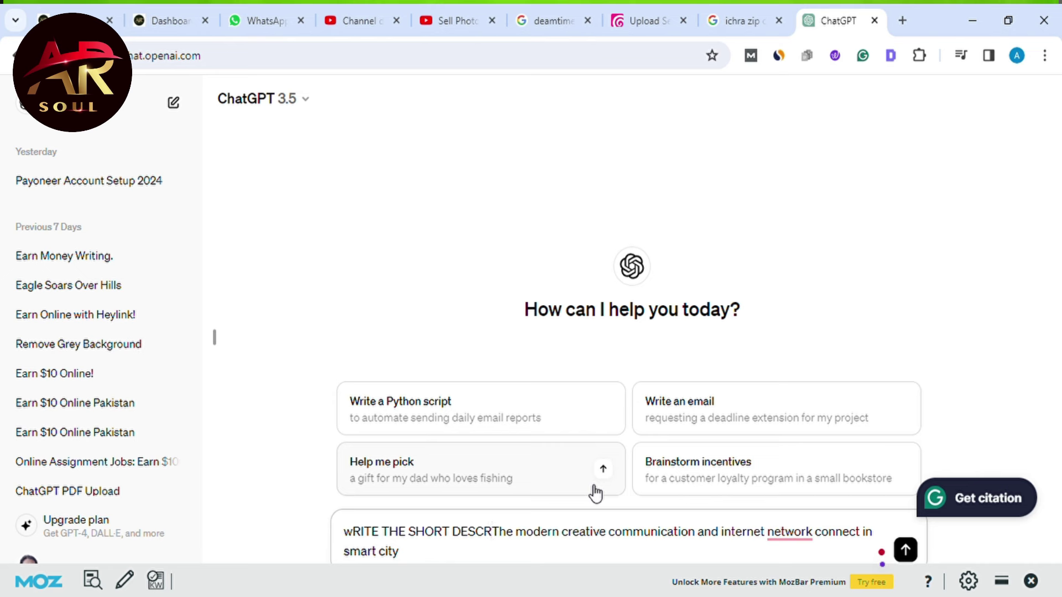
text(R)
key(BackSpace)
text(IPTION )
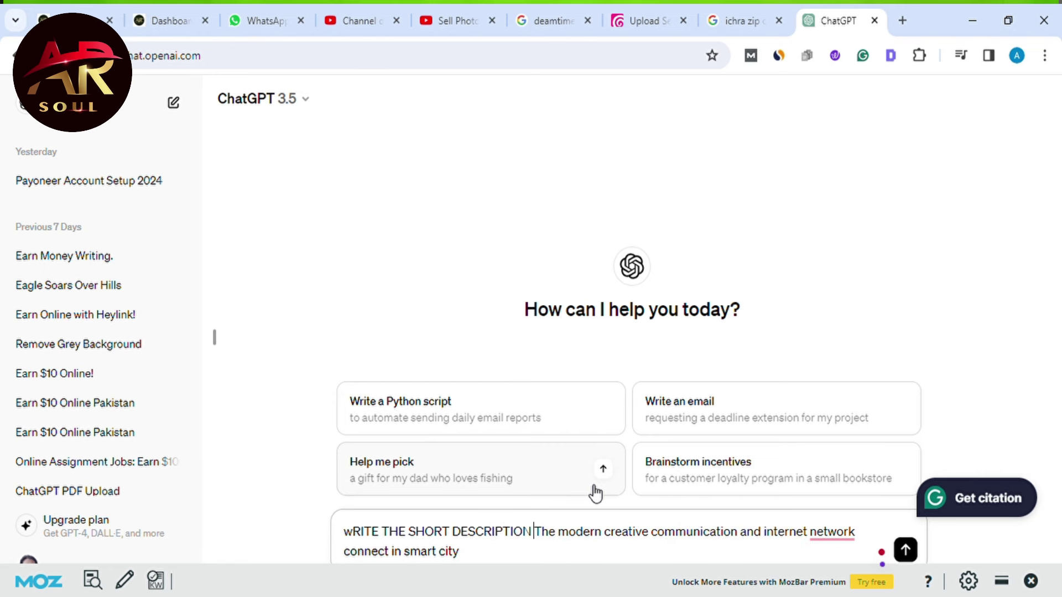
text(A)
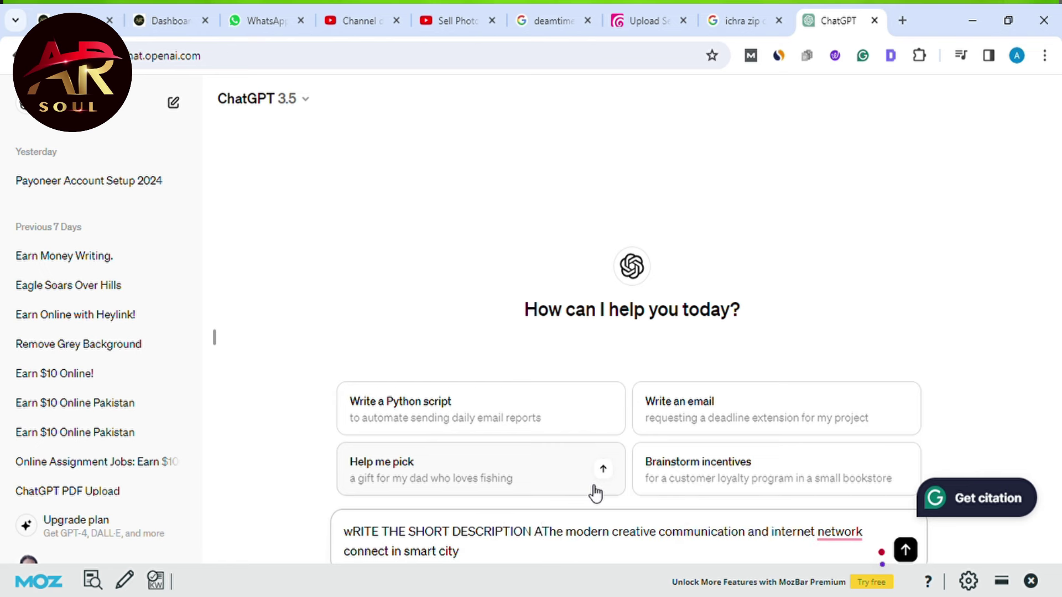
text(BOUT )
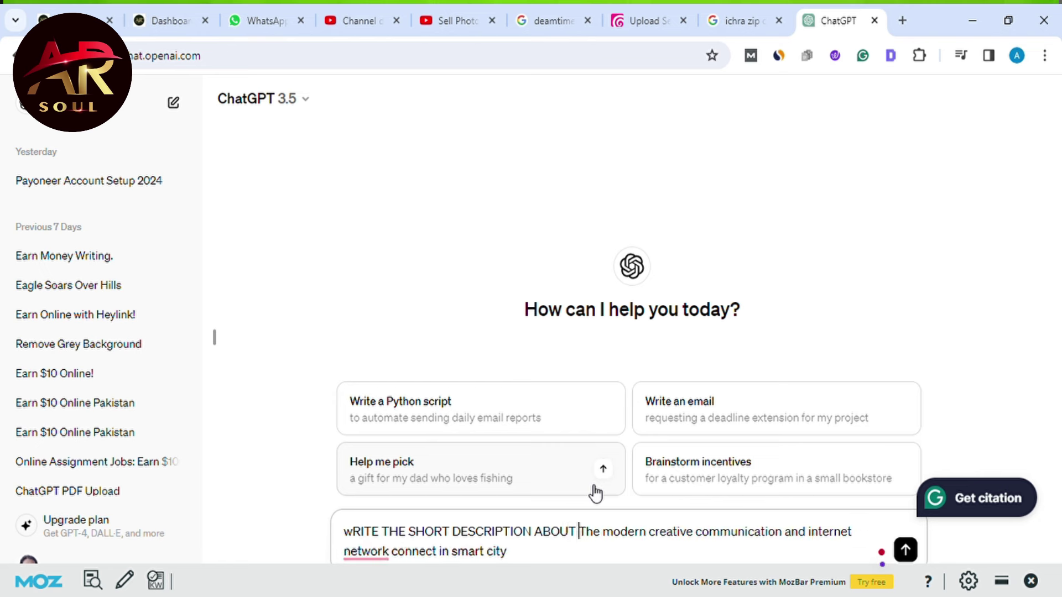
text(THIS )
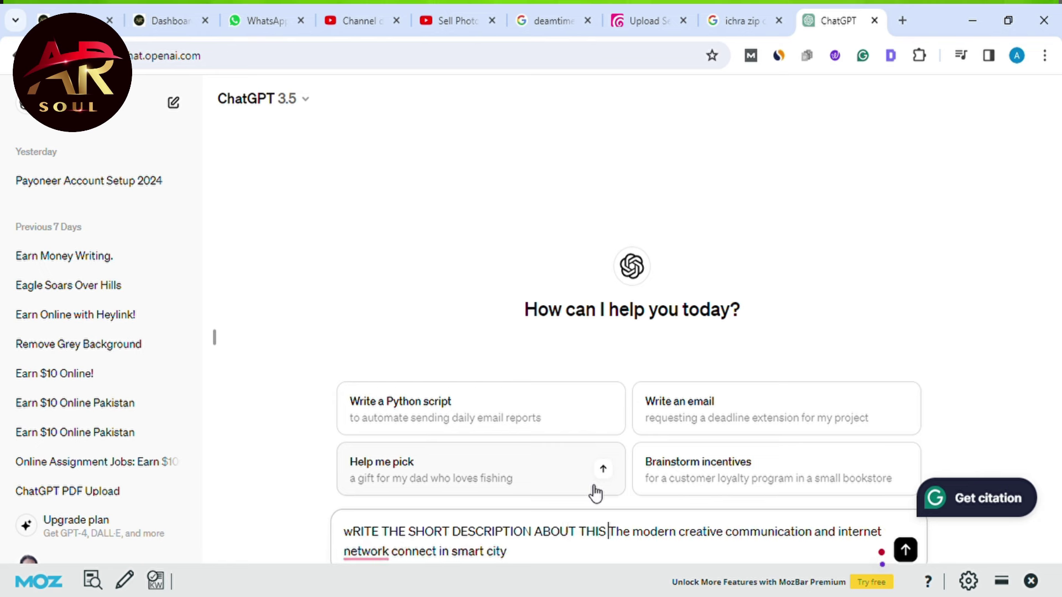
text(:)
key(Return)
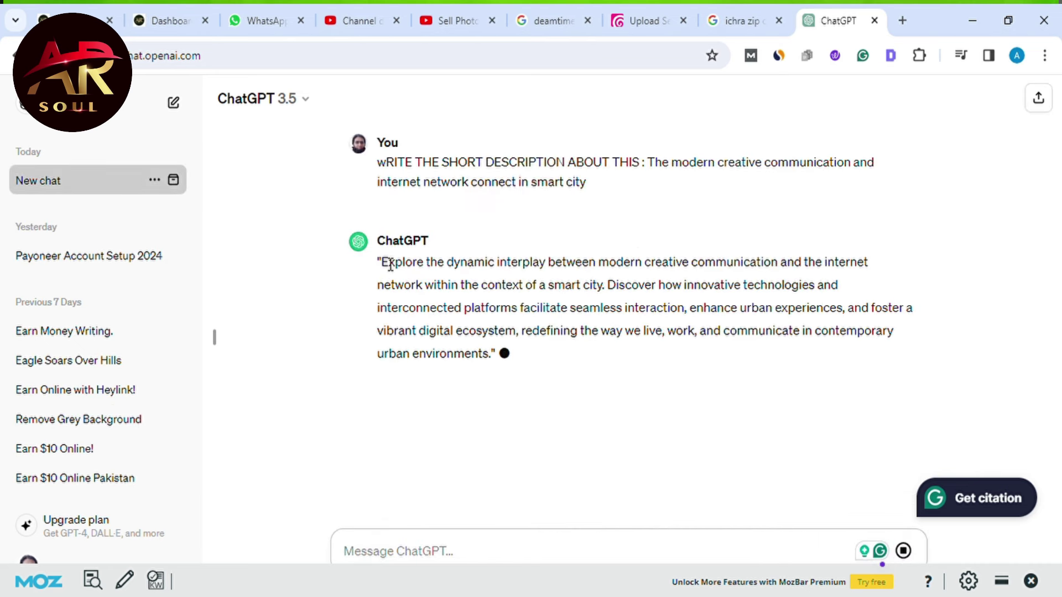
- Copy ChatGPT's smart city description and use it to replace the image's description on the Dreamstime submission page
drag(381, 262, 507, 346)
key(ctrl+c)
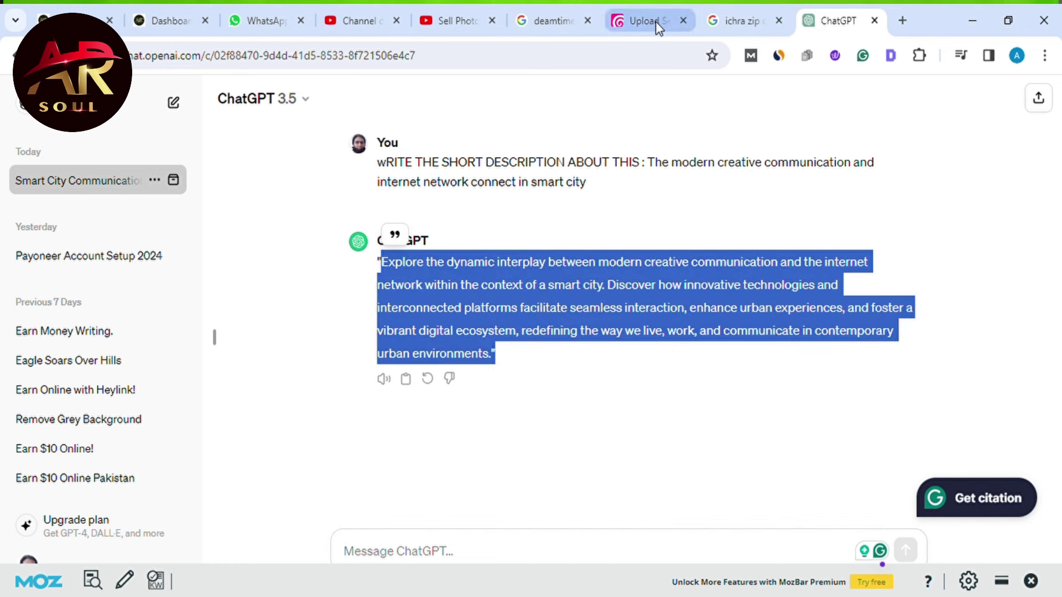
click(625, 5)
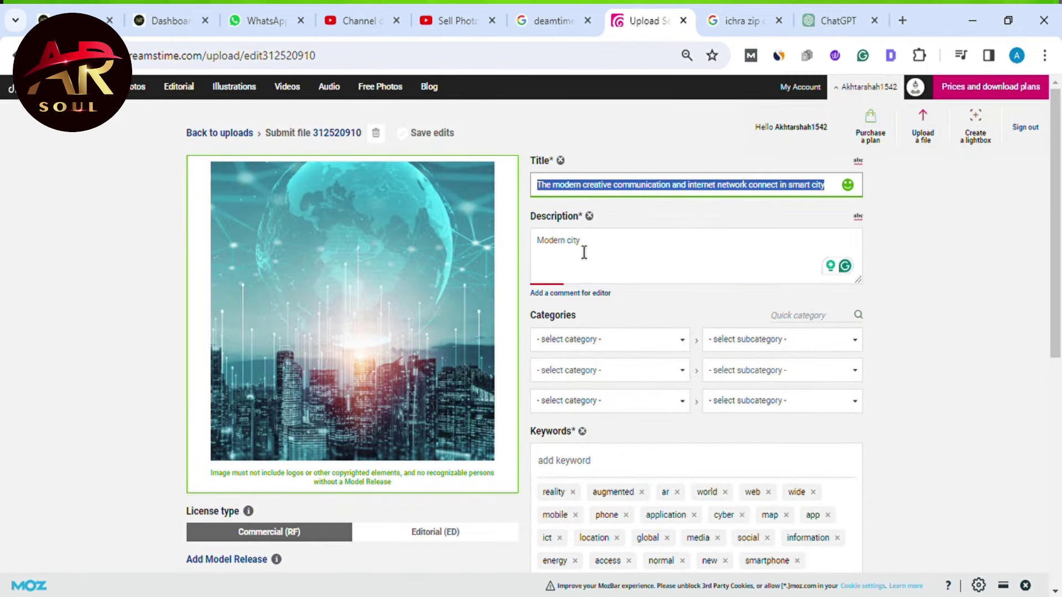
drag(597, 244, 532, 246)
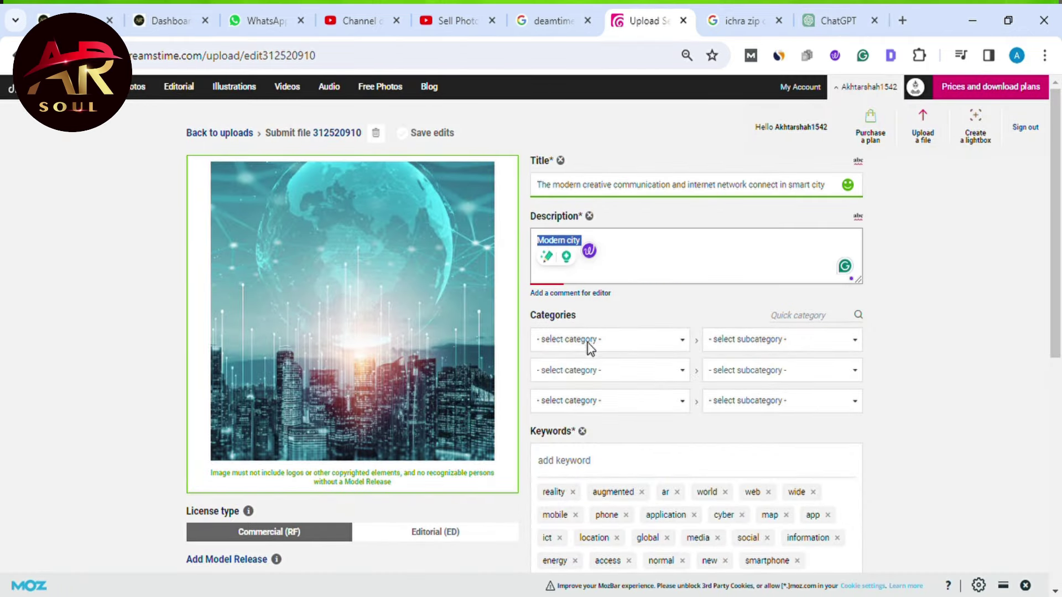
key(ctrl+v)
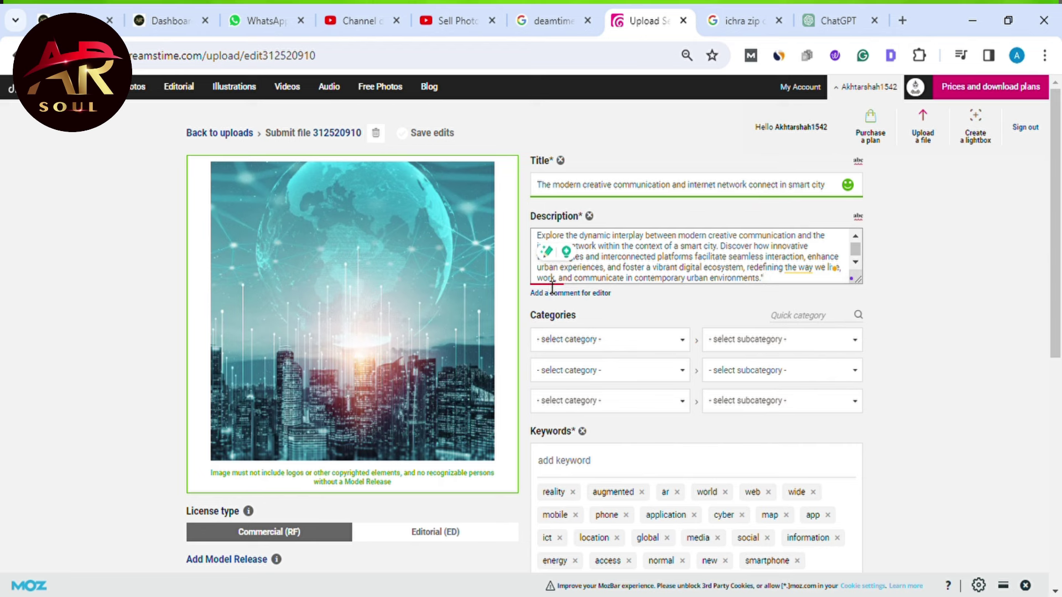
scroll(781, 273, down, 1)
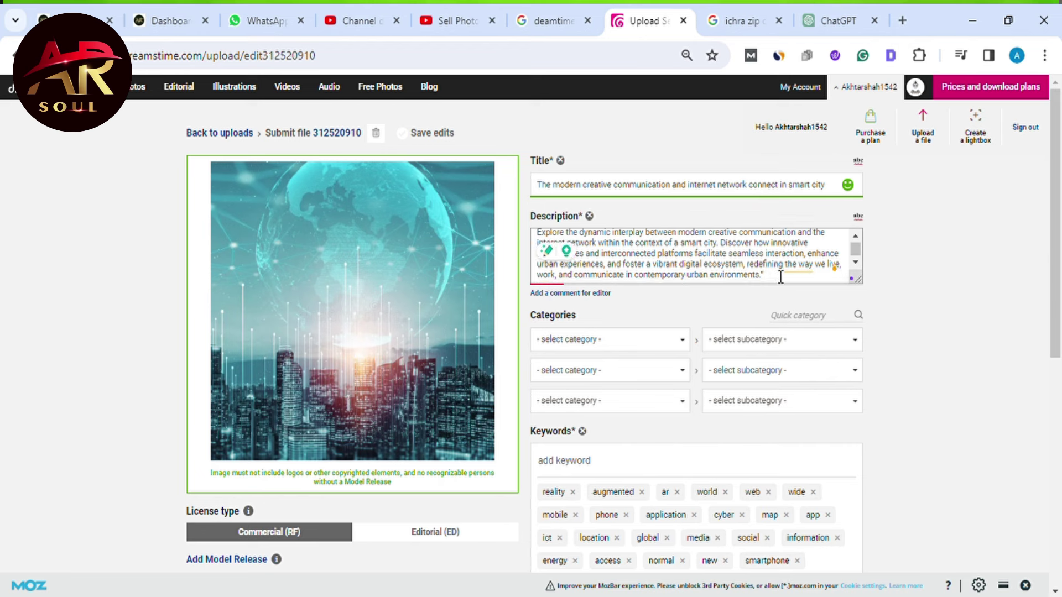
- Assign the image's three categories: Industries > Architecture, Business > Industries and Objects > Home related
click(686, 344)
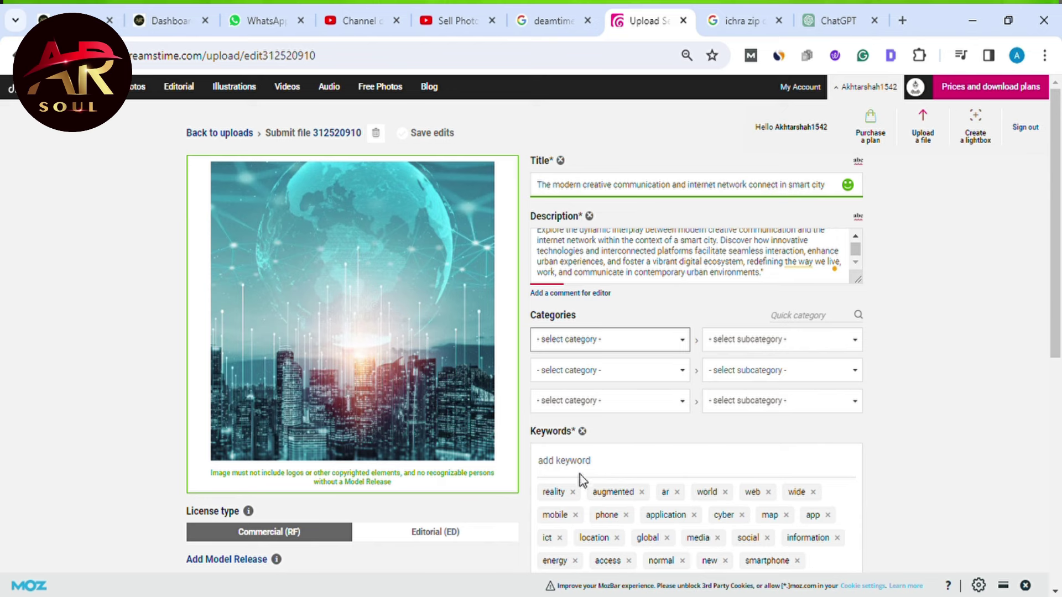
scroll(631, 403, down, 1)
click(640, 390)
scroll(664, 332, down, 1)
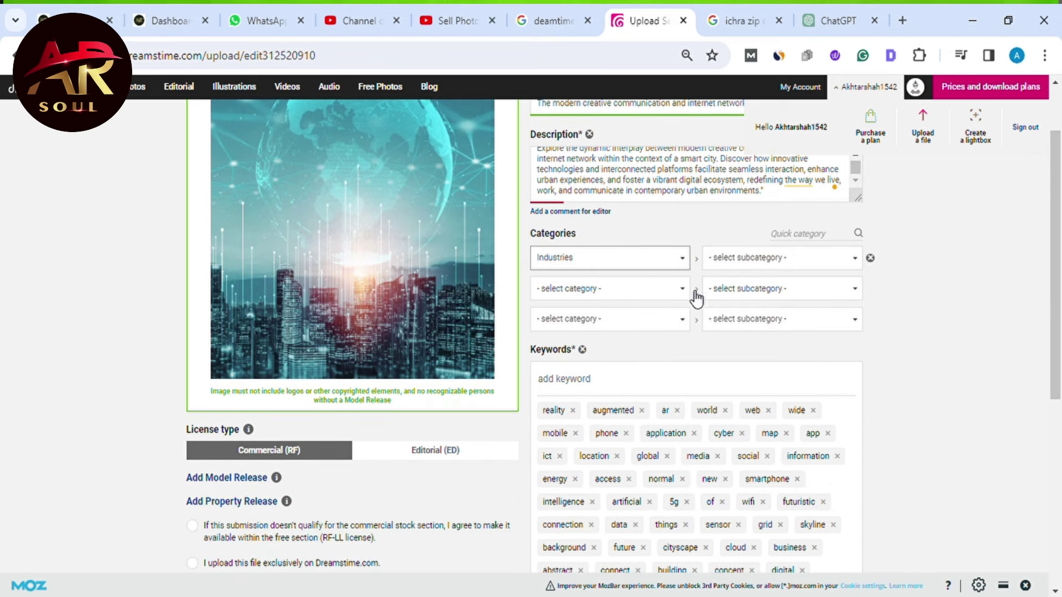
click(678, 296)
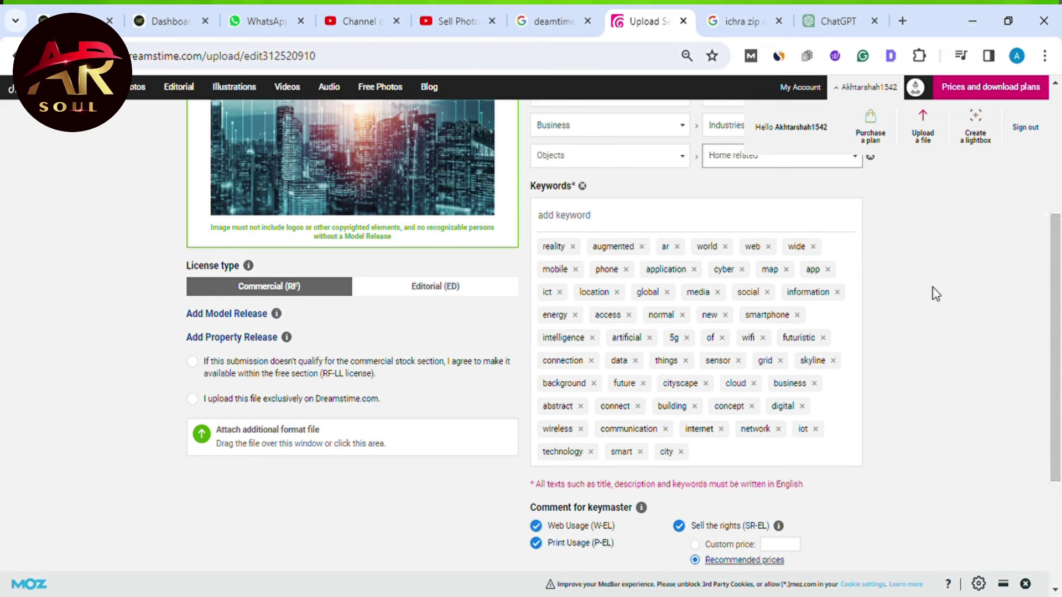
- Review the image's title, description, categories, keywords, license type and sales options before submission
scroll(930, 455, up, 4)
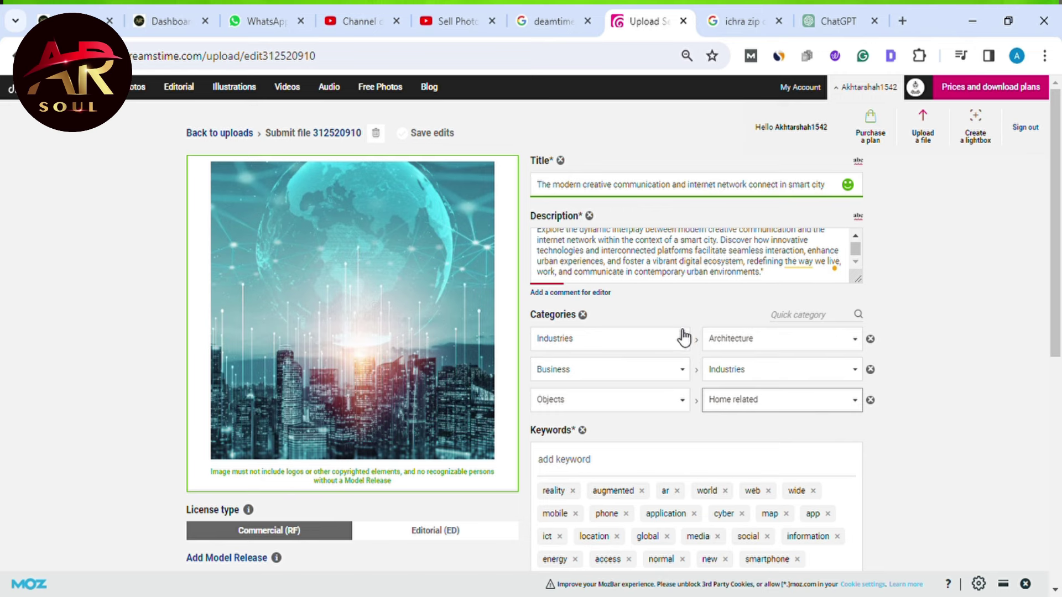
scroll(684, 338, down, 1)
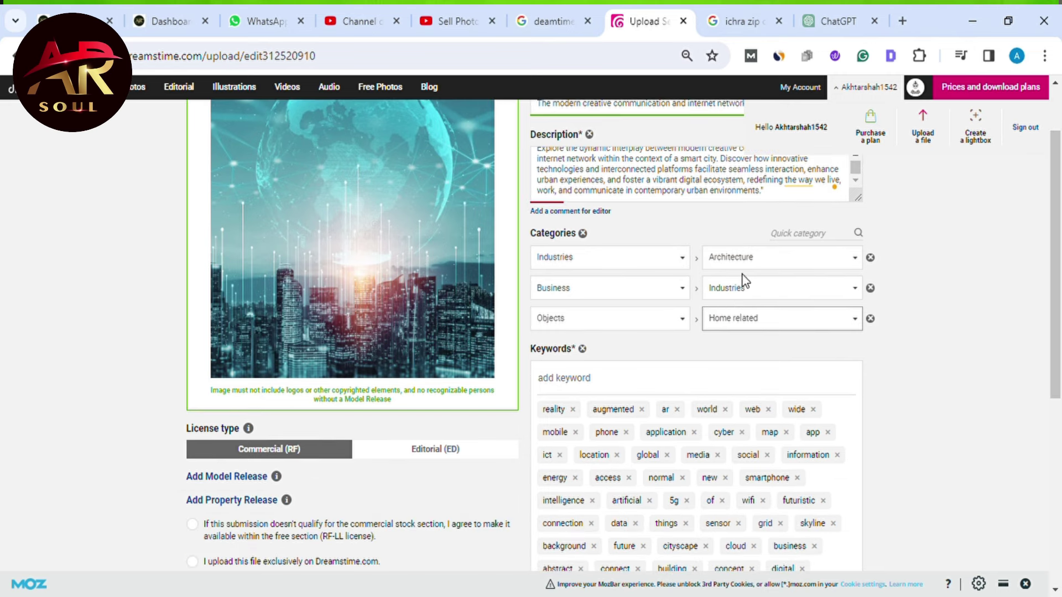
scroll(617, 369, down, 1)
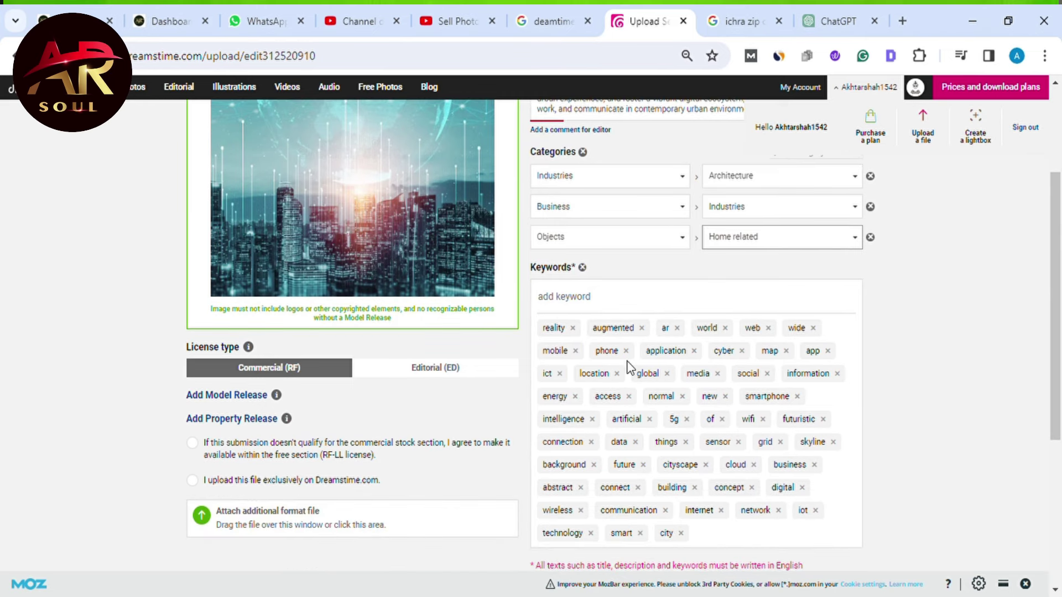
scroll(648, 375, down, 2)
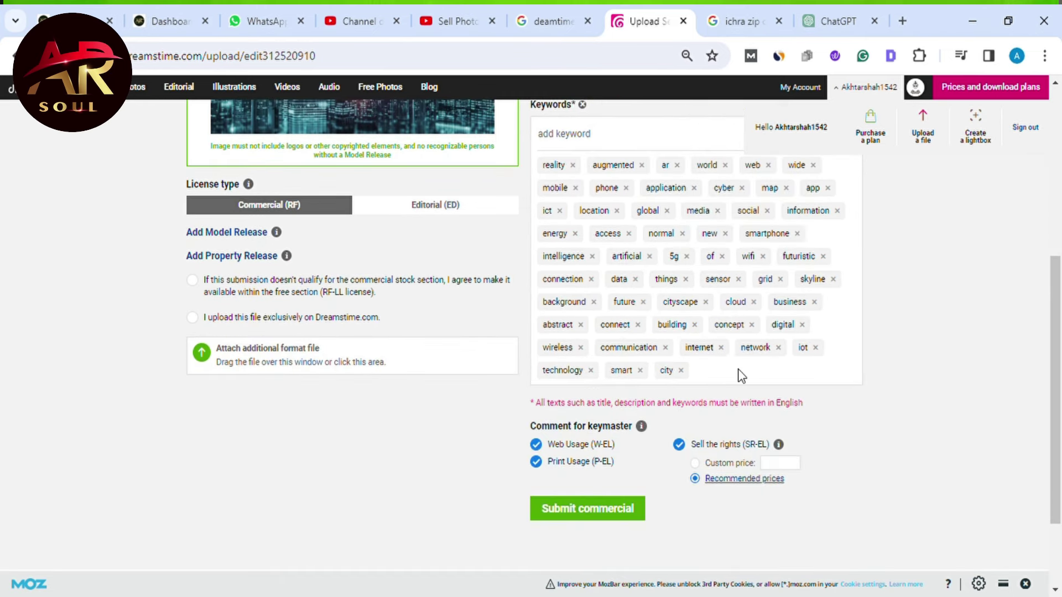
scroll(715, 376, down, 1)
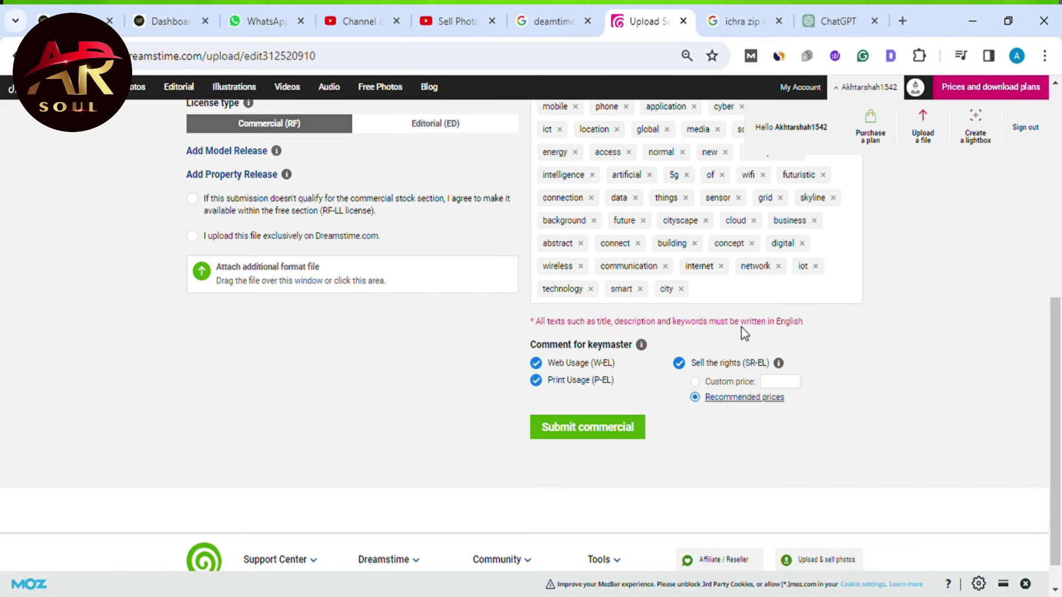
scroll(846, 337, up, 1)
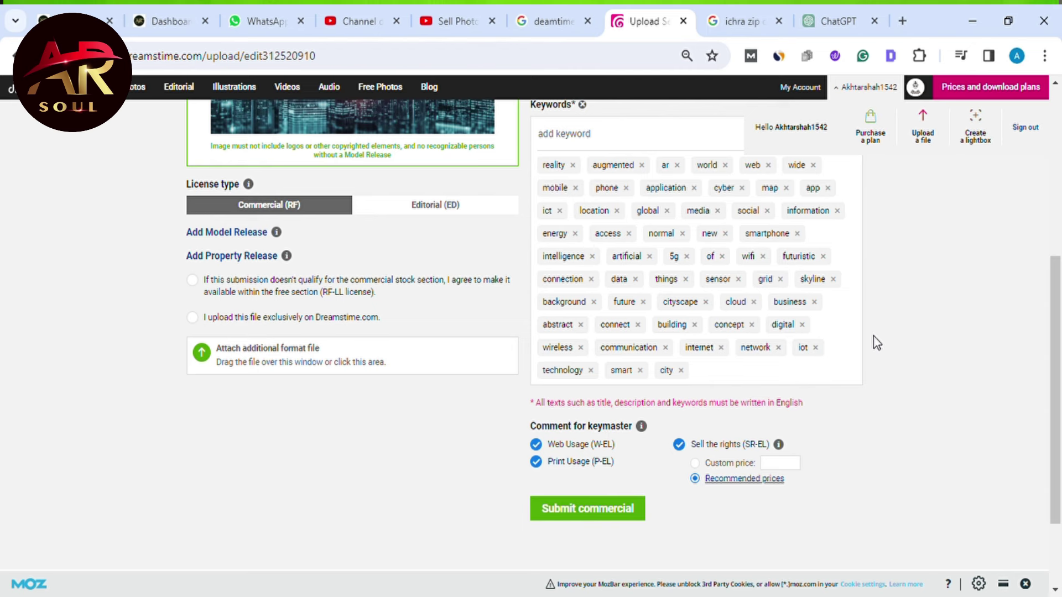
scroll(877, 343, down, 1)
scroll(624, 391, up, 1)
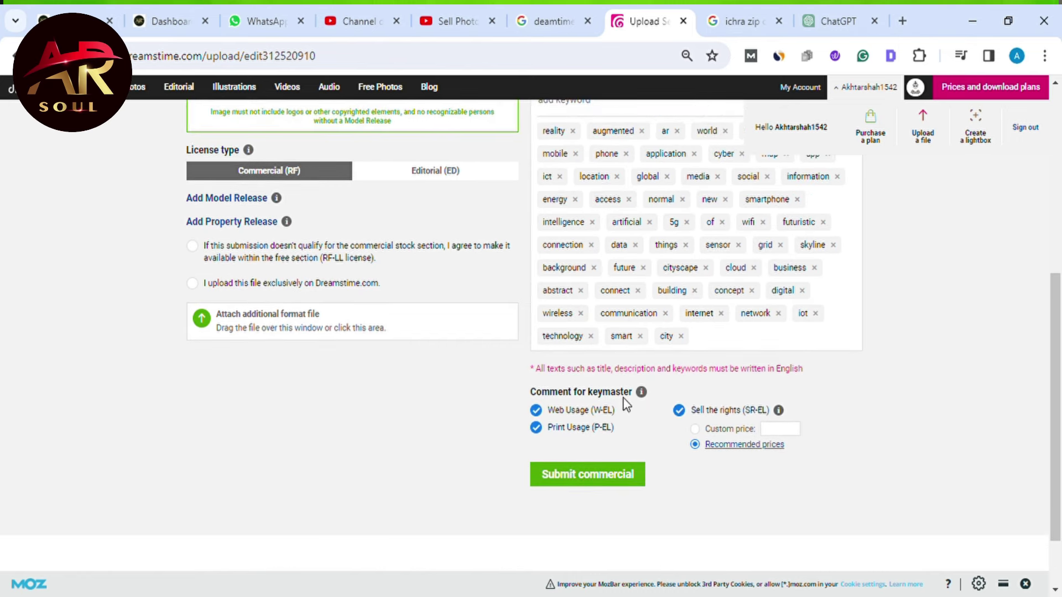
scroll(585, 397, down, 1)
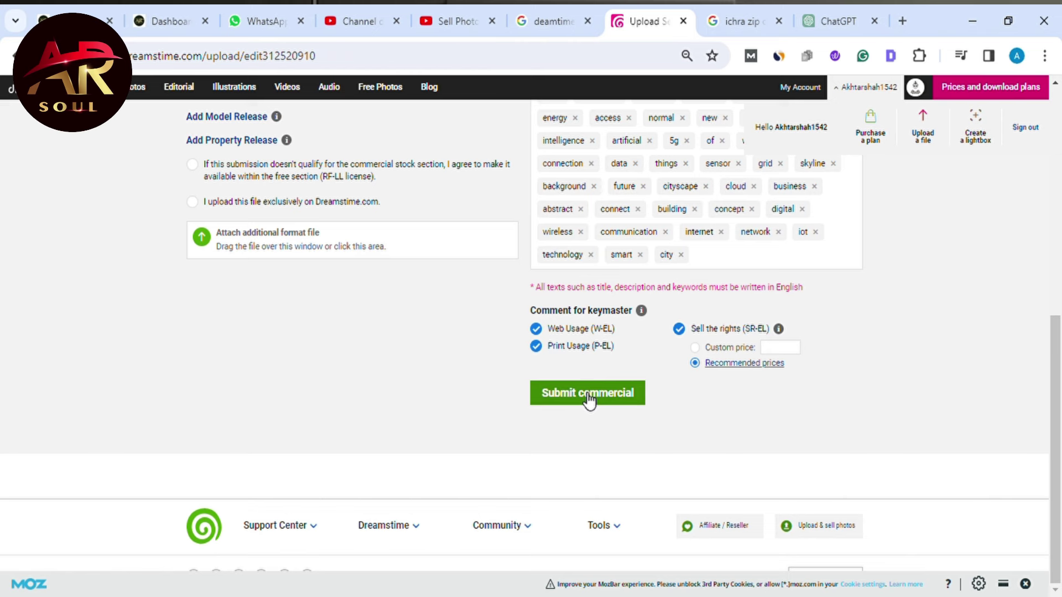
- Submit the image as a commercial file and wait for the submission check to finish
click(587, 394)
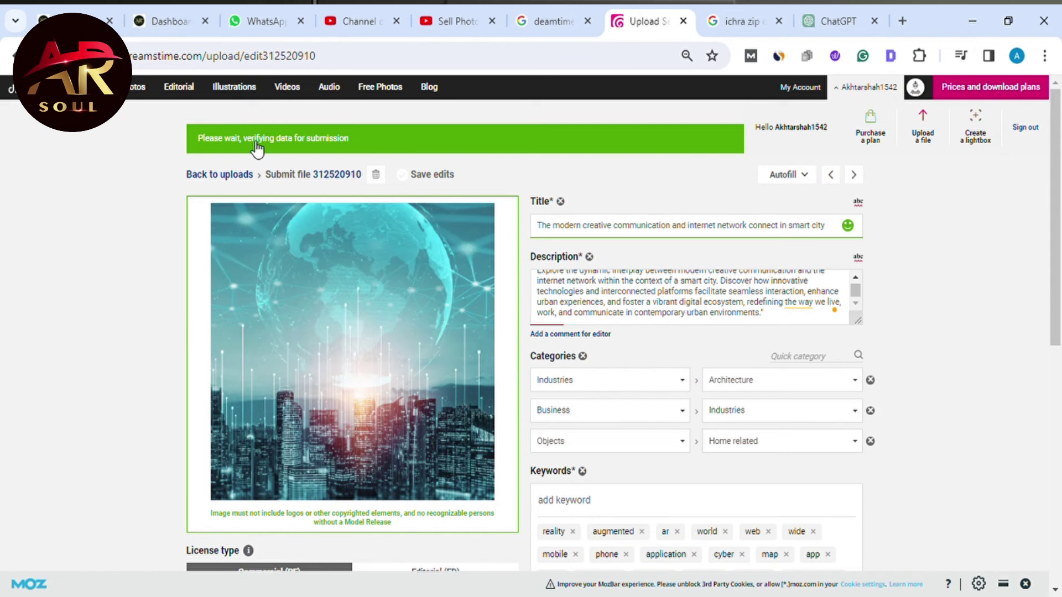
scroll(942, 306, down, 4)
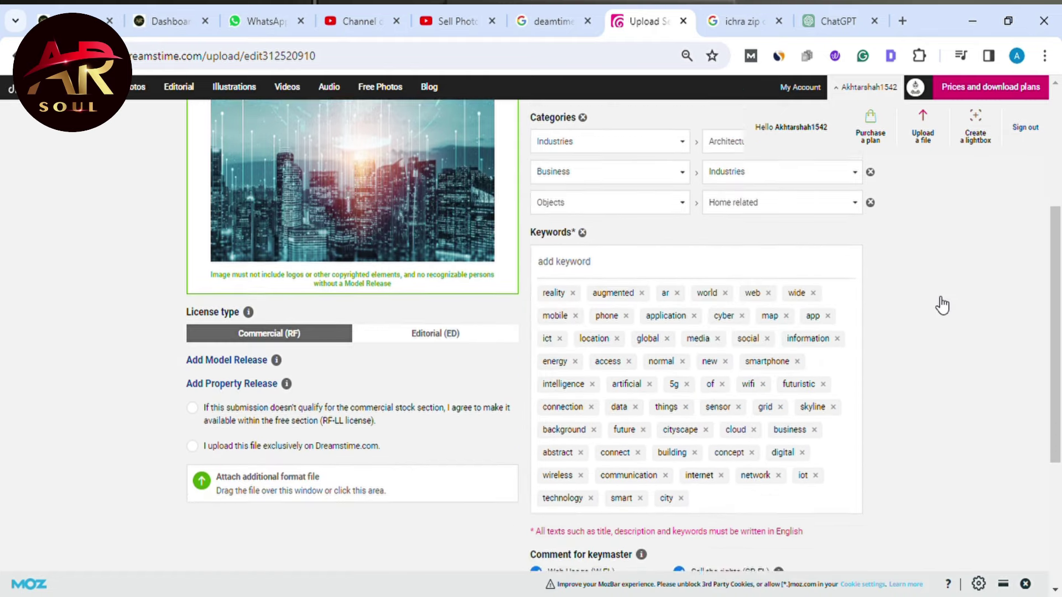
scroll(943, 305, down, 5)
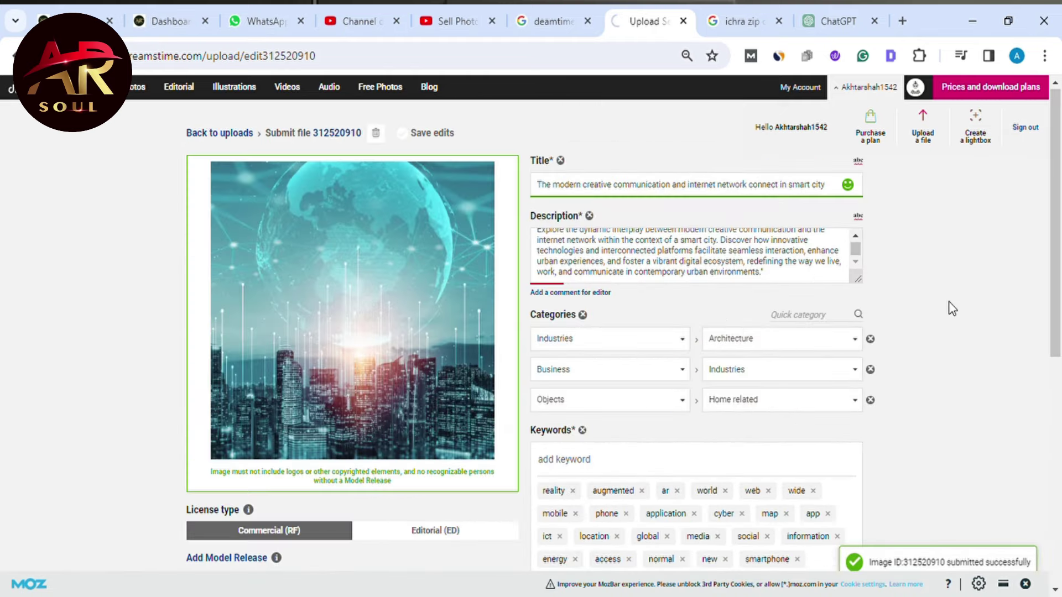